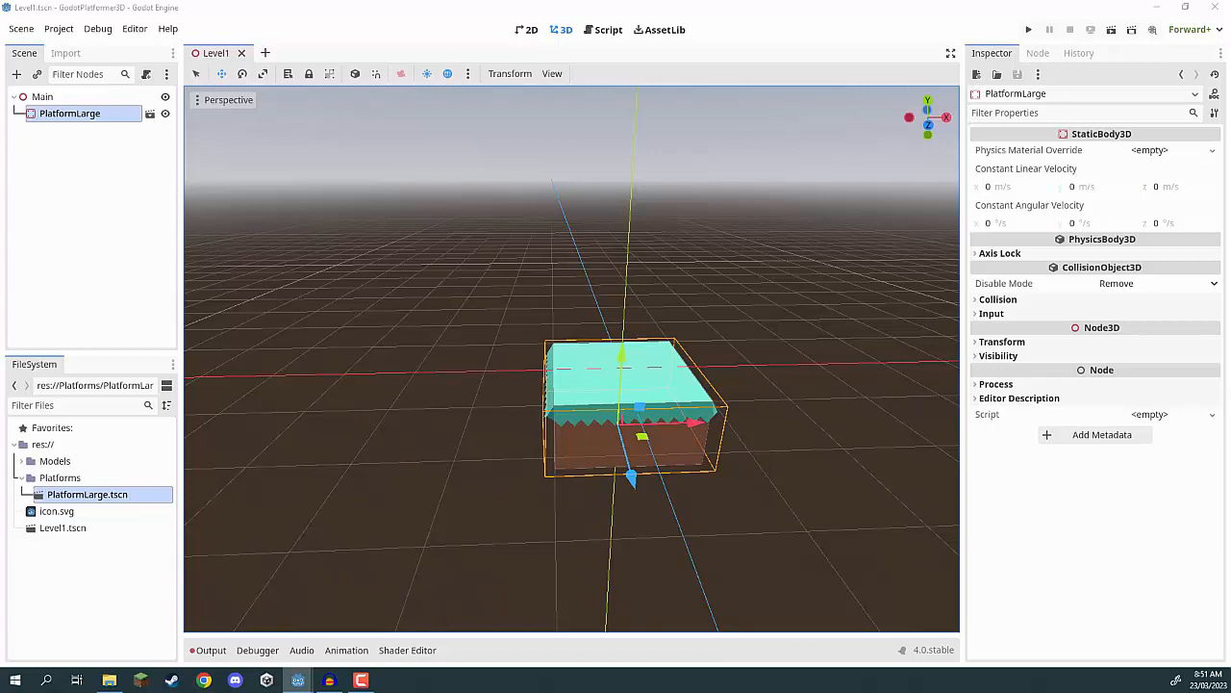
Add a CharacterBody3D node under the Main node and rename it Player.
left_click(56, 231)
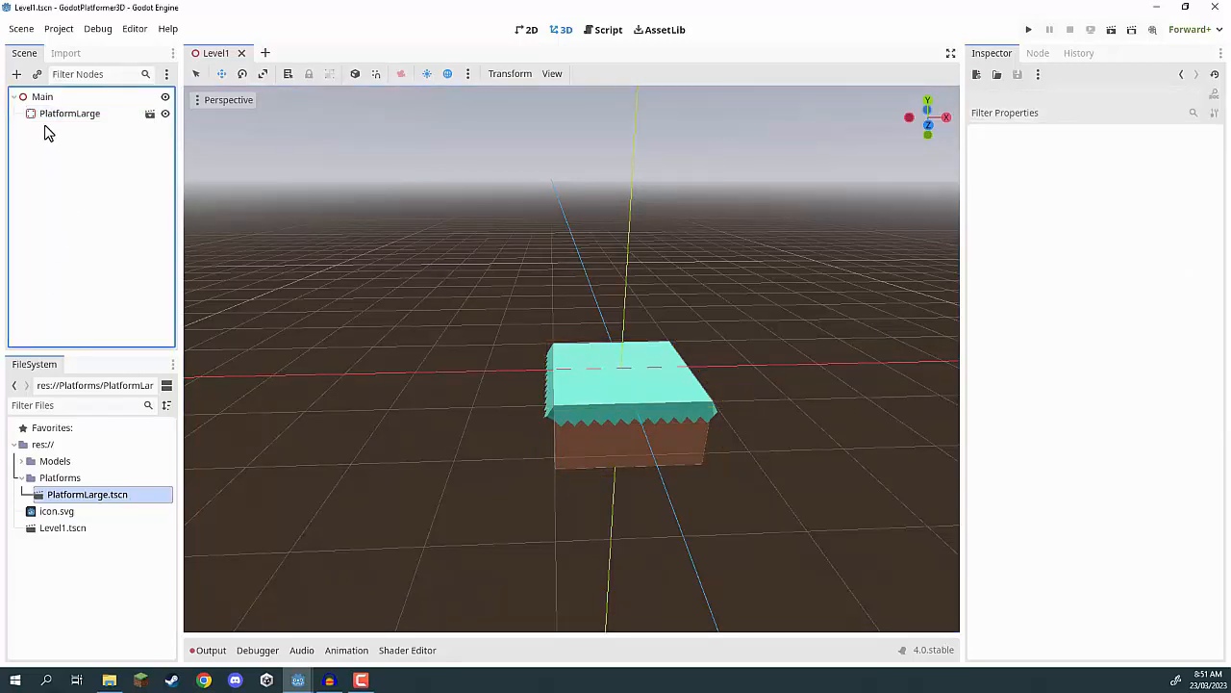
left_click(16, 75)
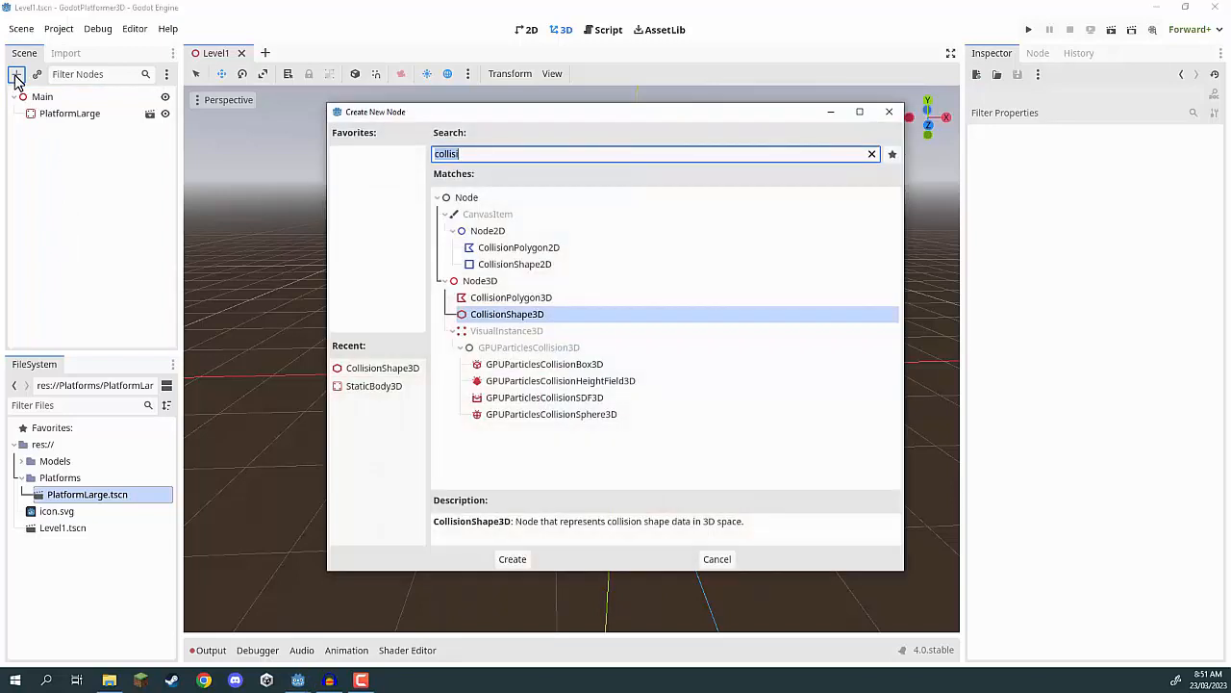
type("charact")
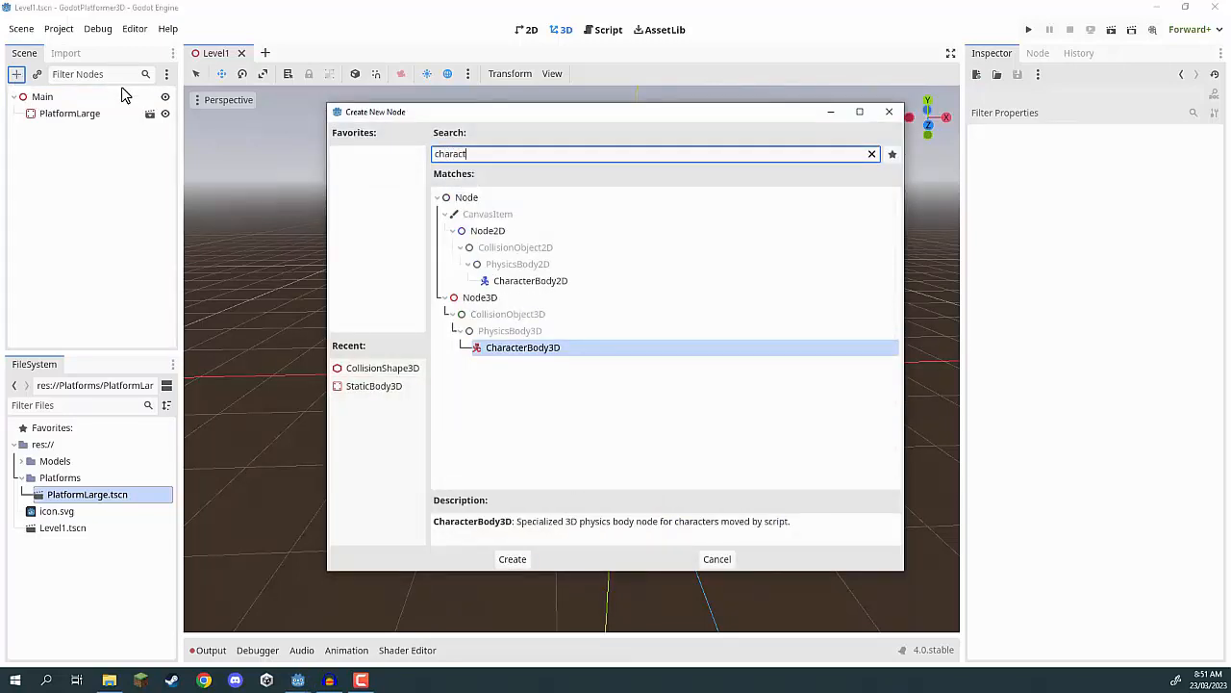
left_click(520, 354)
left_click(502, 562)
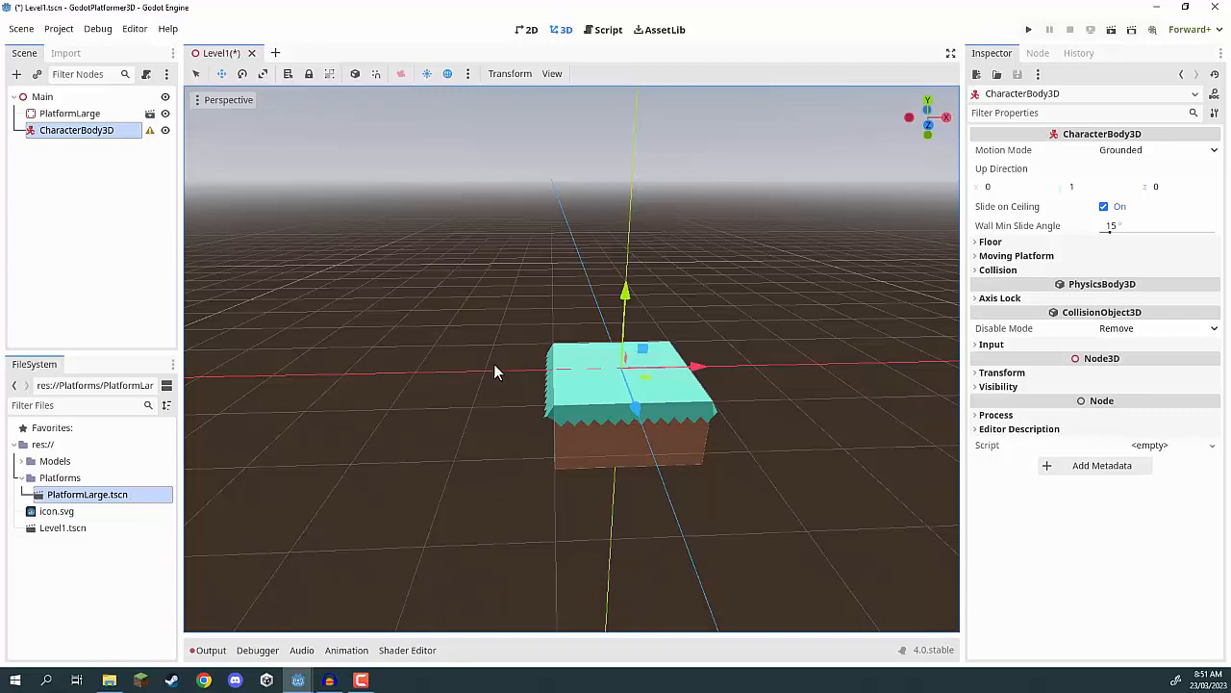
left_click(81, 130)
type("Player")
key("Return")
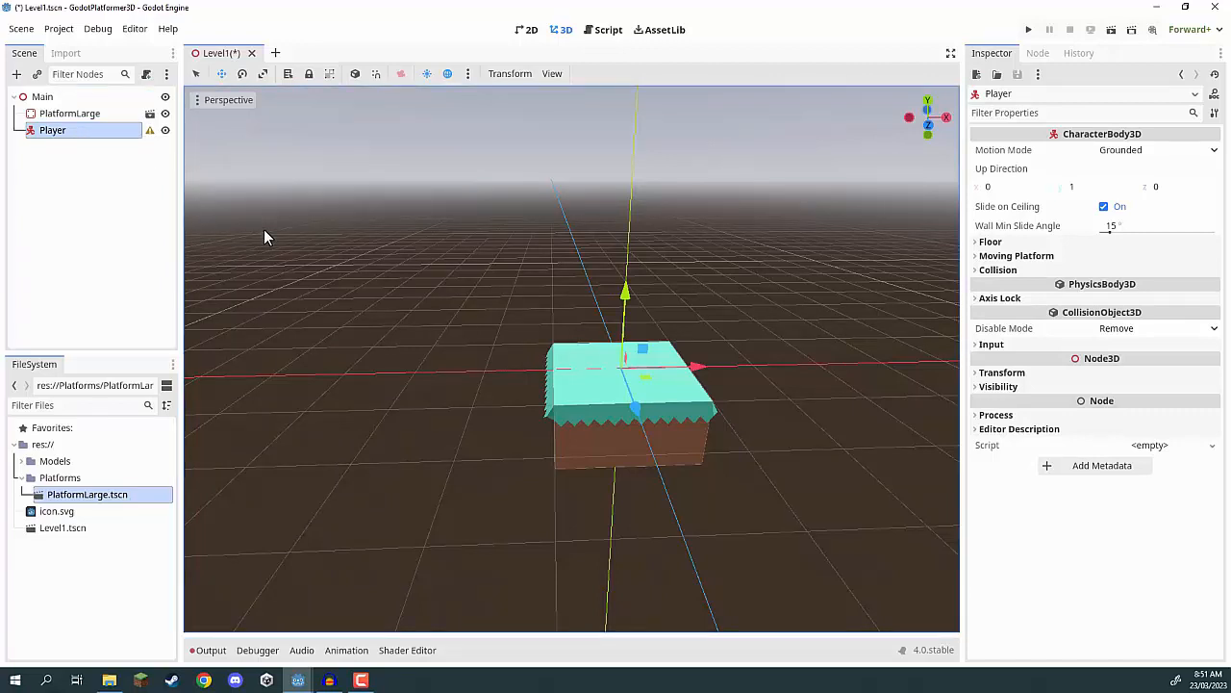
Add the characterVampire.obj model from the Models folder as a child of Player and rename it Model.
left_click(22, 460)
scroll(58, 520, "down", 1)
left_click_drag(93, 477, 53, 132)
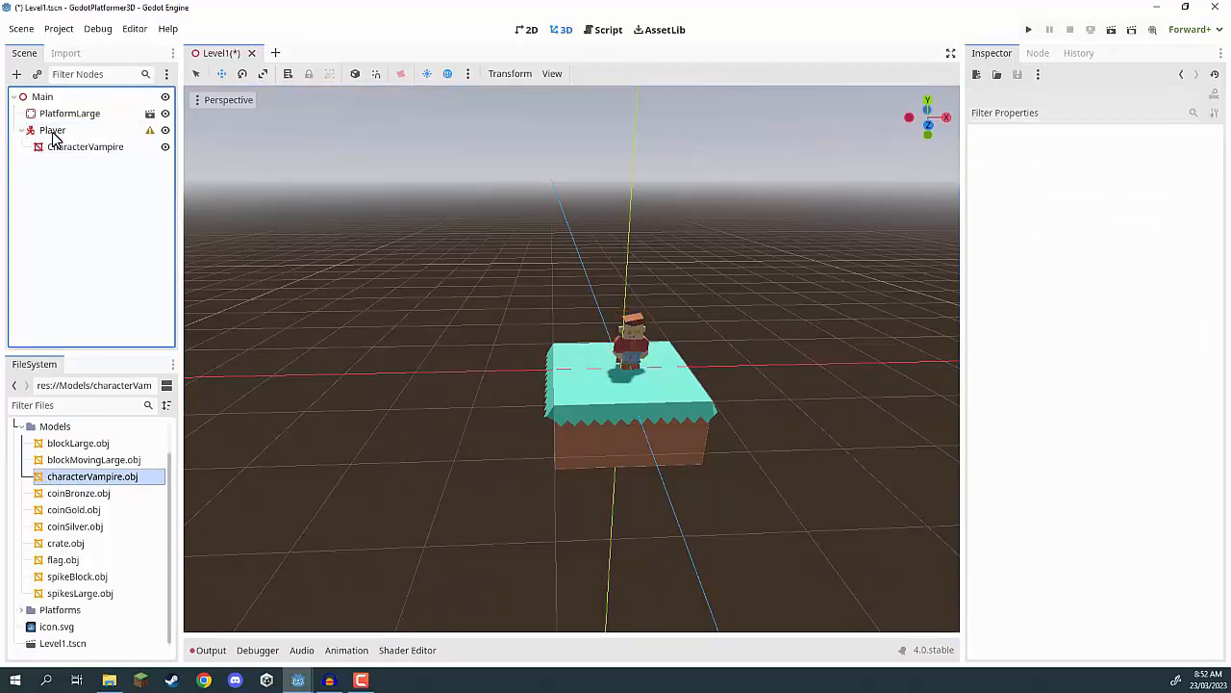
double_click(58, 158)
type("Model")
key("Return")
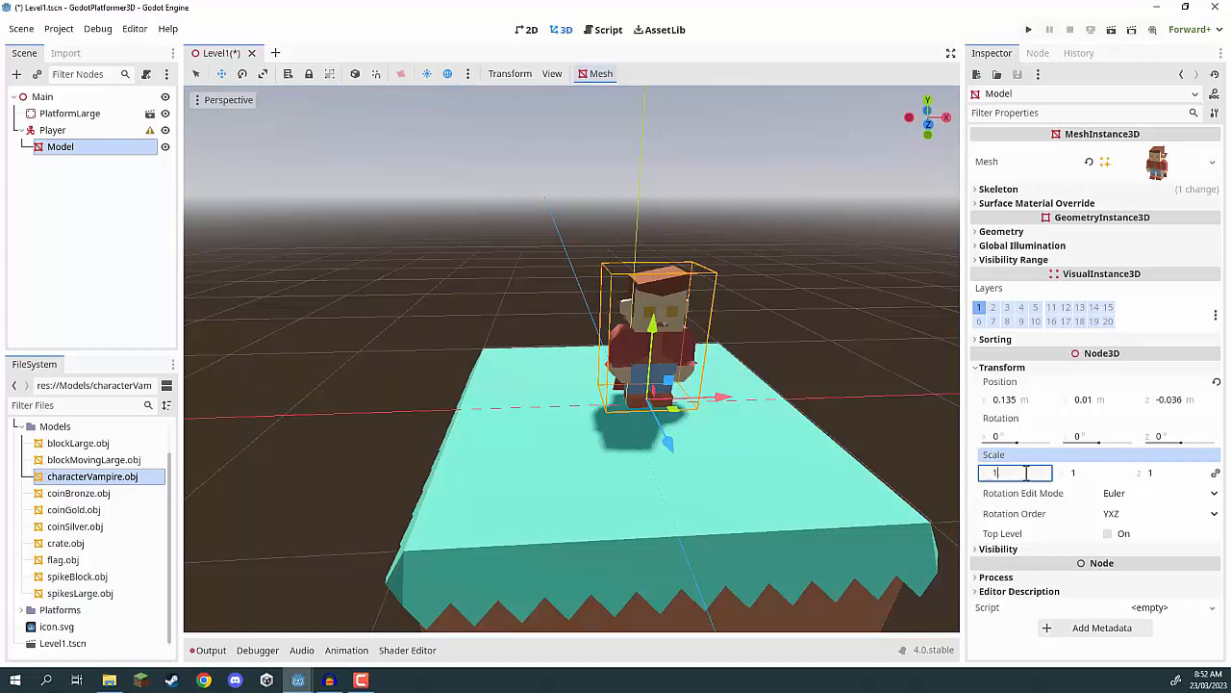
Scale the Model node to 1.5 on all three axes.
type("1.5")
key("Tab")
type("1.5")
right_click_drag(760, 348, 774, 328)
key("s")
key("w")
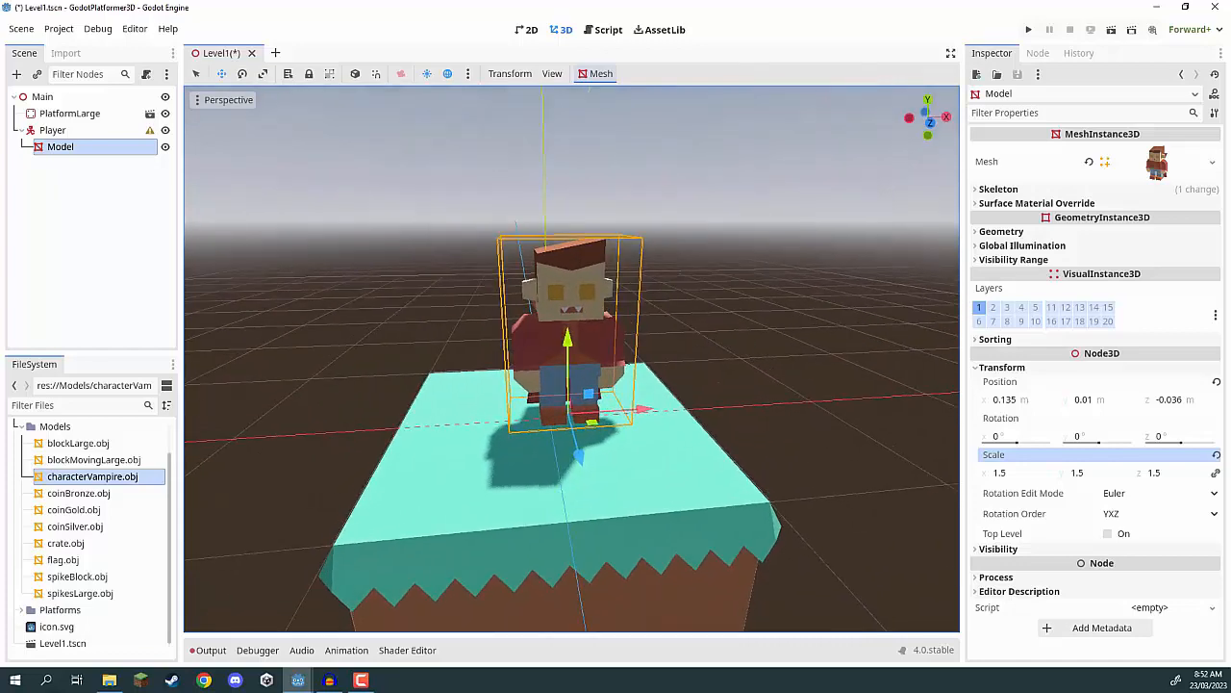
Set the Model node's position to 0 on the X, Y and Z axes.
left_click(1006, 401)
type("0")
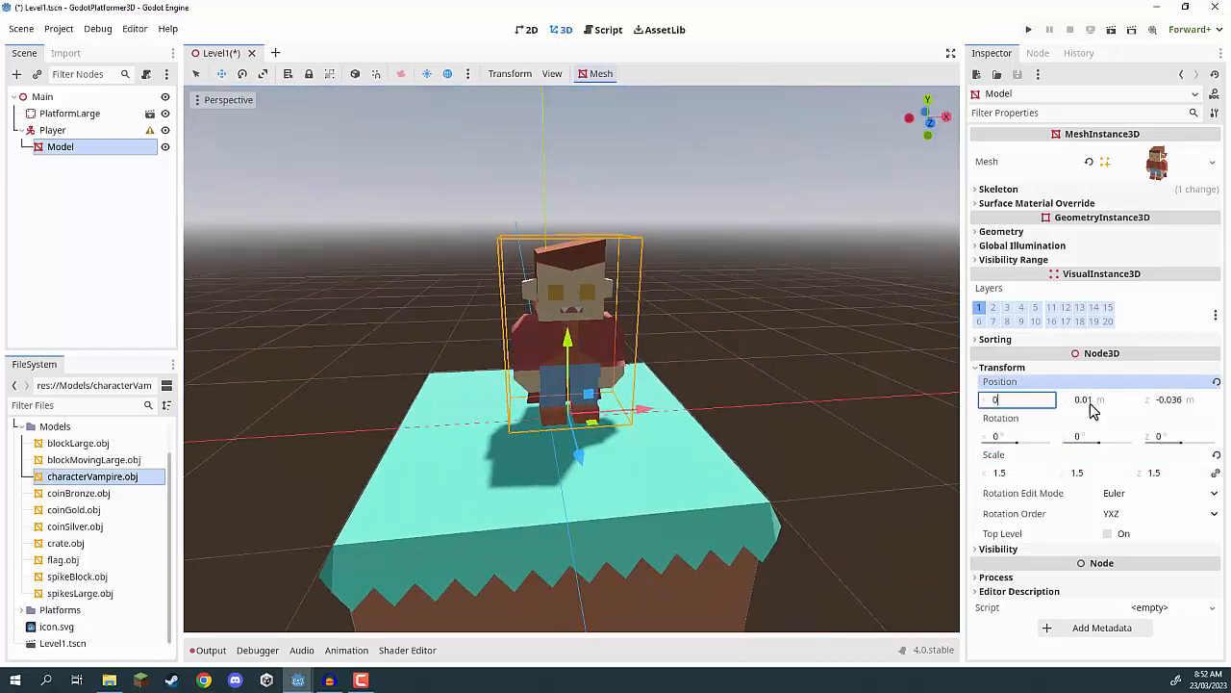
left_click(1083, 400)
type("0")
left_click(1162, 401)
type("0")
key("Return")
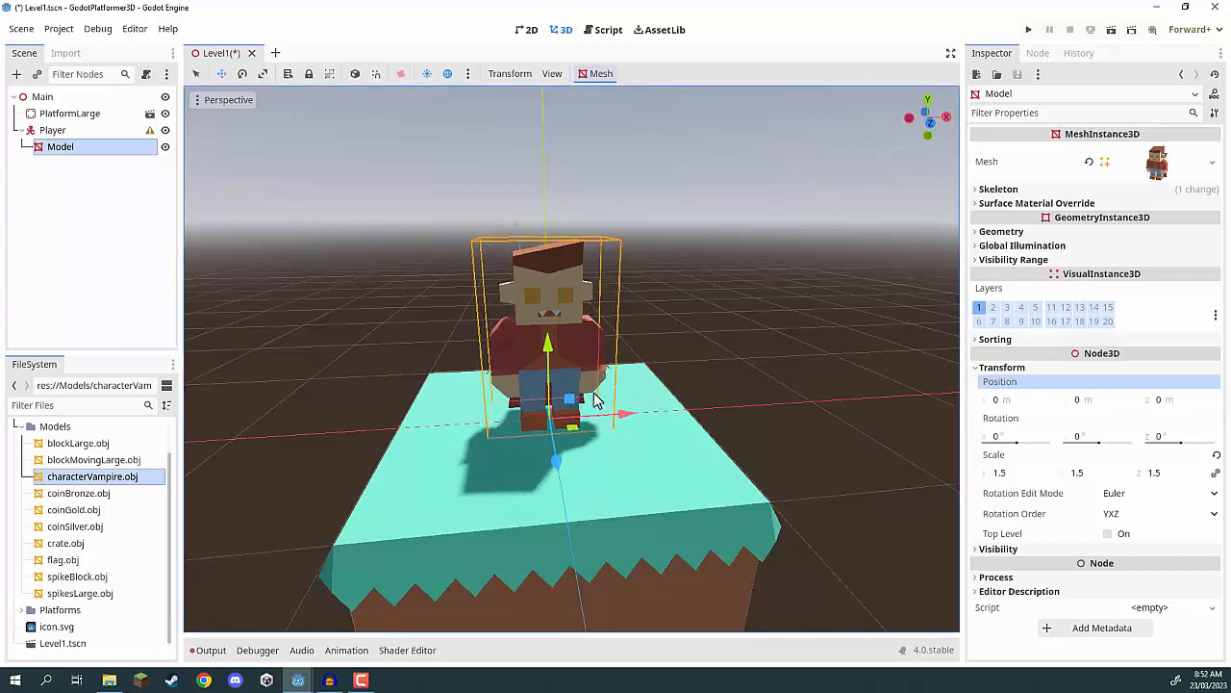
Select the Player node and examine the character and its placement on the platform from several angles.
left_click(75, 135)
middle_click_drag(853, 347, 885, 357)
mouse_move(545, 440)
right_mouse_down()
mouse_move(504, 448)
mouse_move(544, 439)
right_mouse_up()
key("w")
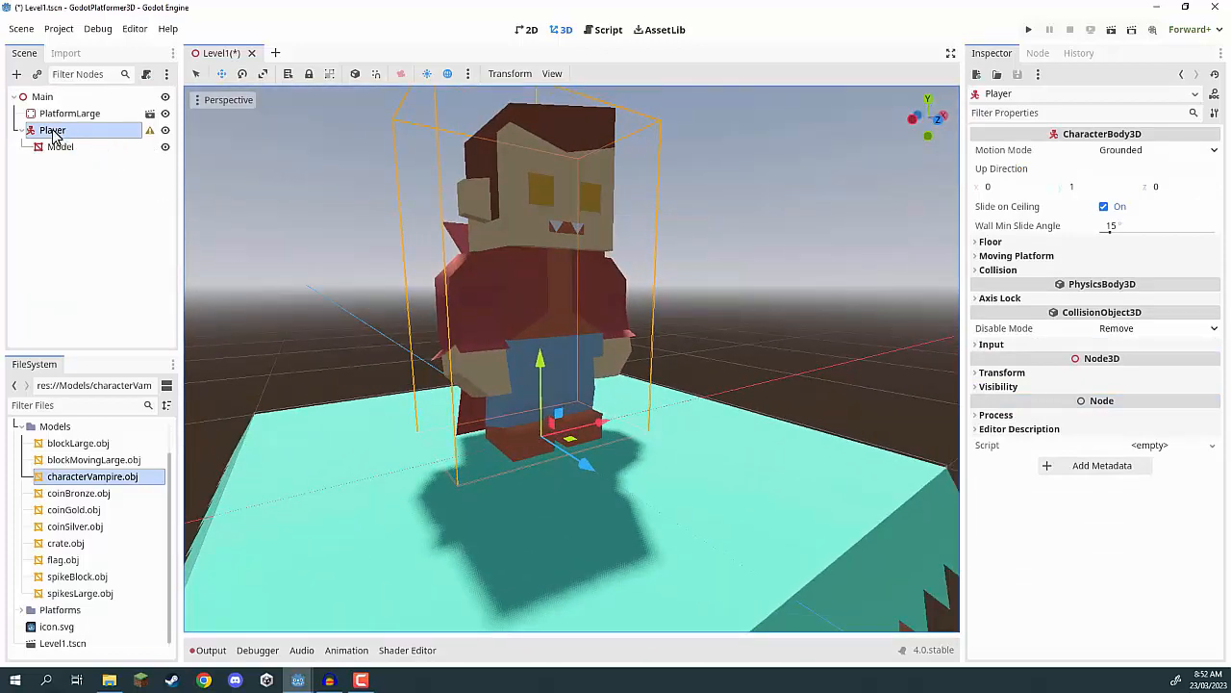
key("w")
right_click_drag(566, 360, 553, 409)
key("d")
key("s")
key("s")
key("a")
key("s")
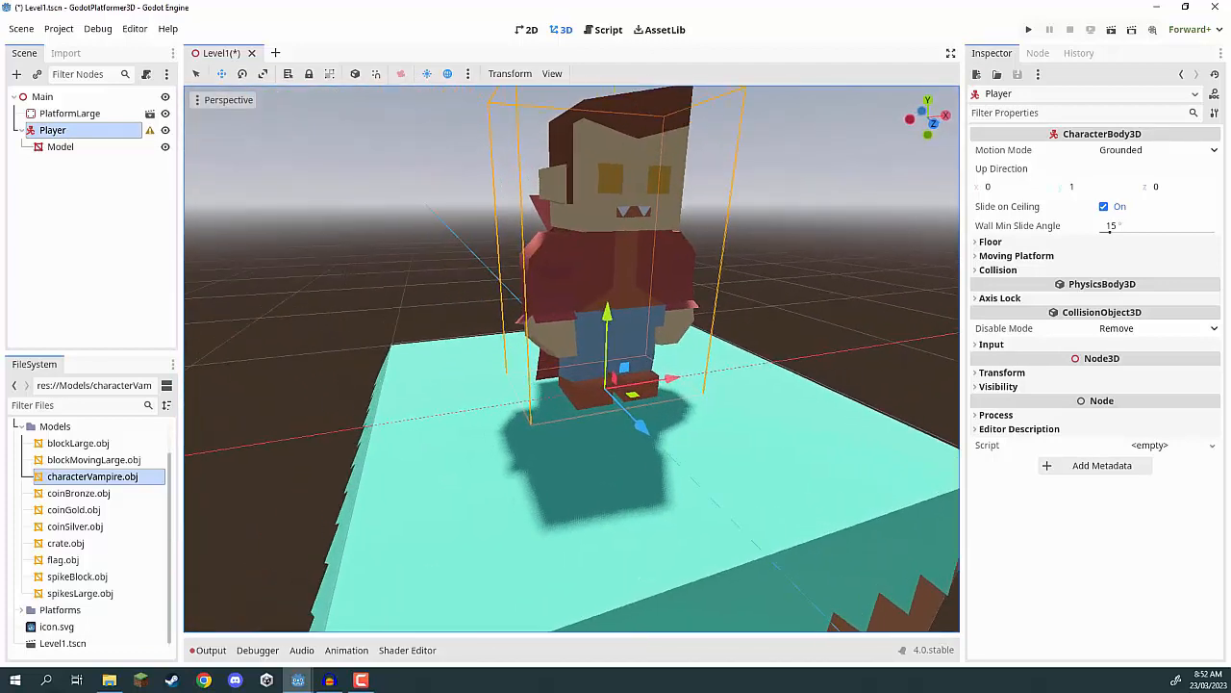
Add a CollisionShape3D as a child of Player and assign it a new CapsuleShape3D.
right_click(97, 130)
left_click(133, 140)
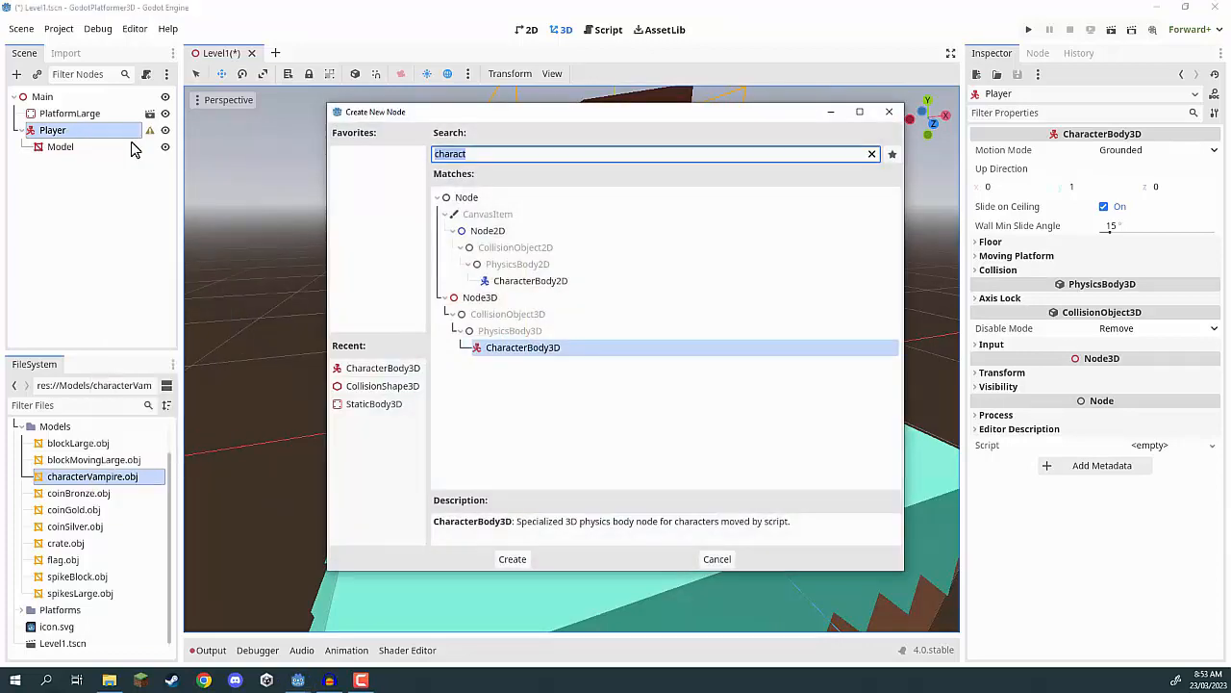
type("collision")
key("Return")
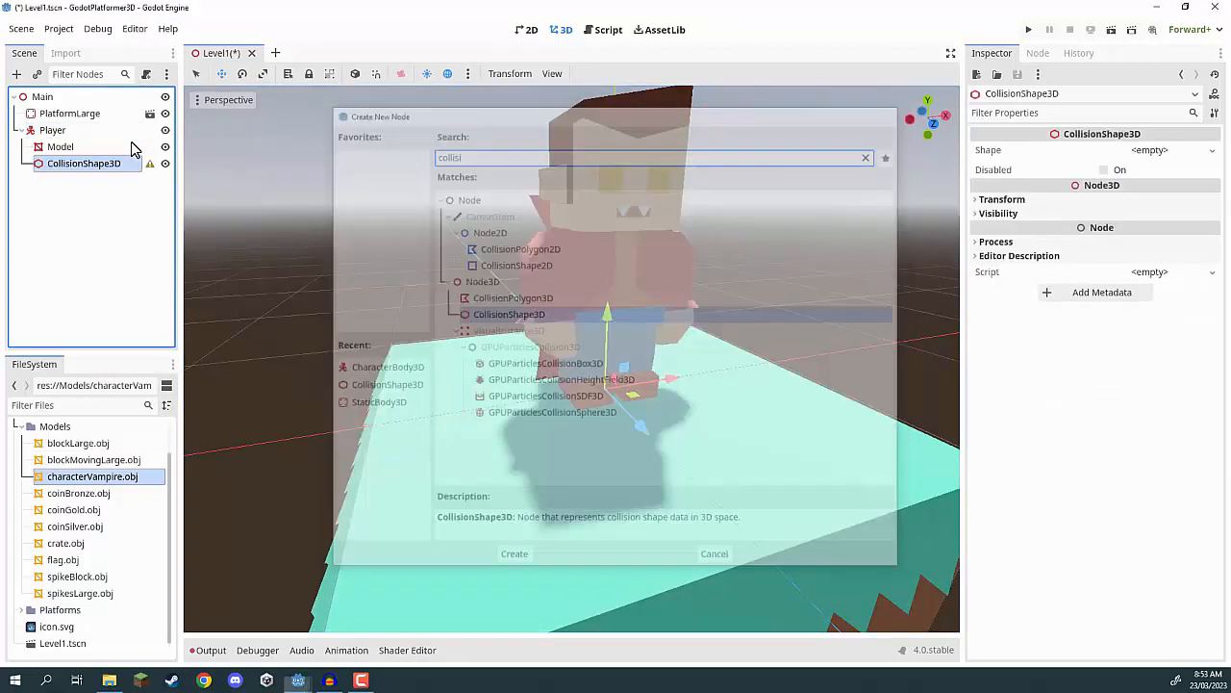
left_click(1155, 150)
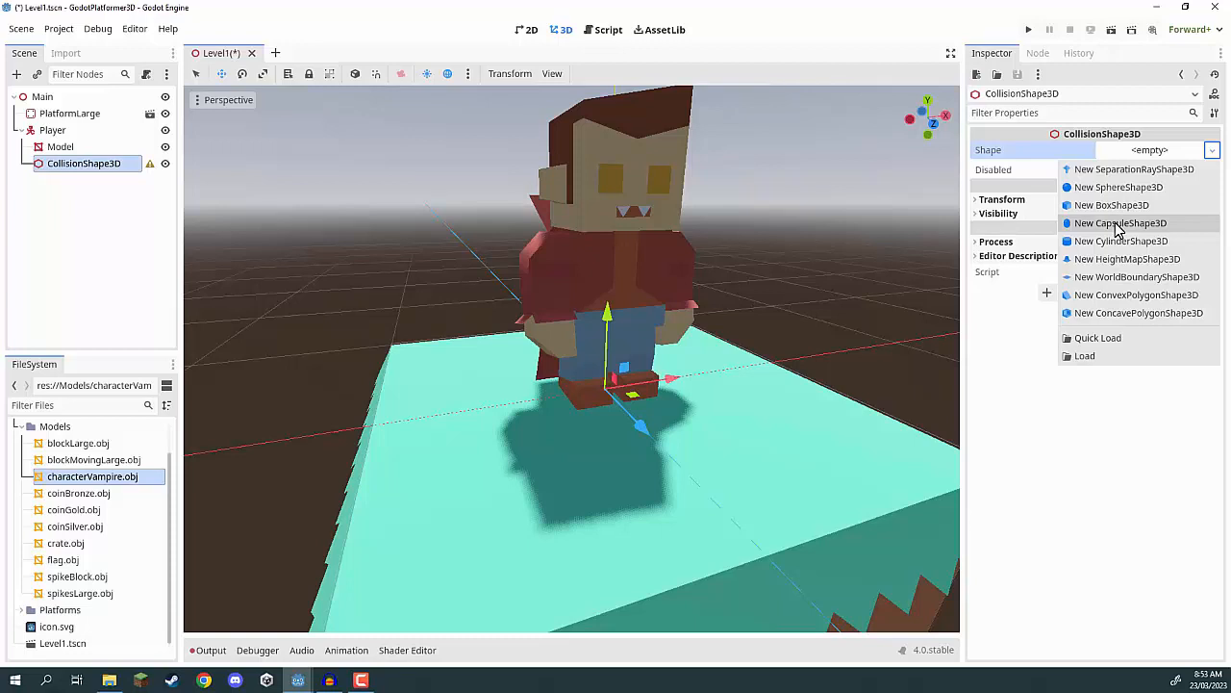
left_click(1118, 223)
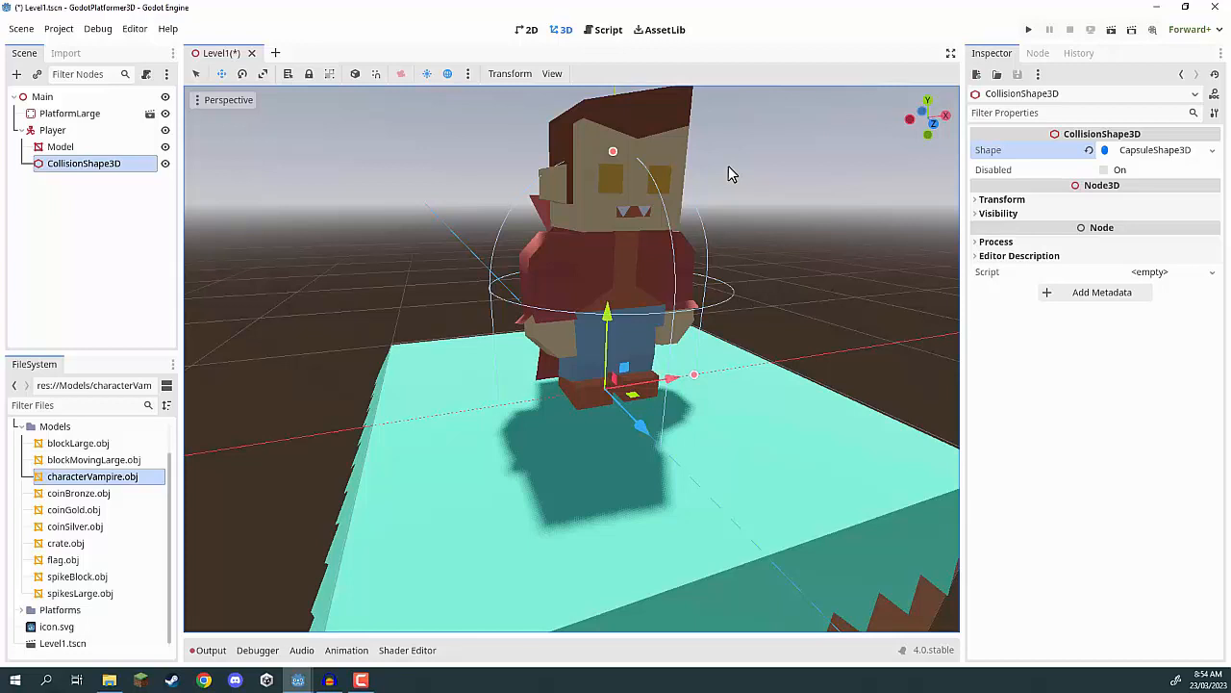
Raise the capsule above the platform and resize it around the character to about 0.25 m radius and 1.29 m height.
left_click(931, 122)
scroll(545, 213, "up", 6)
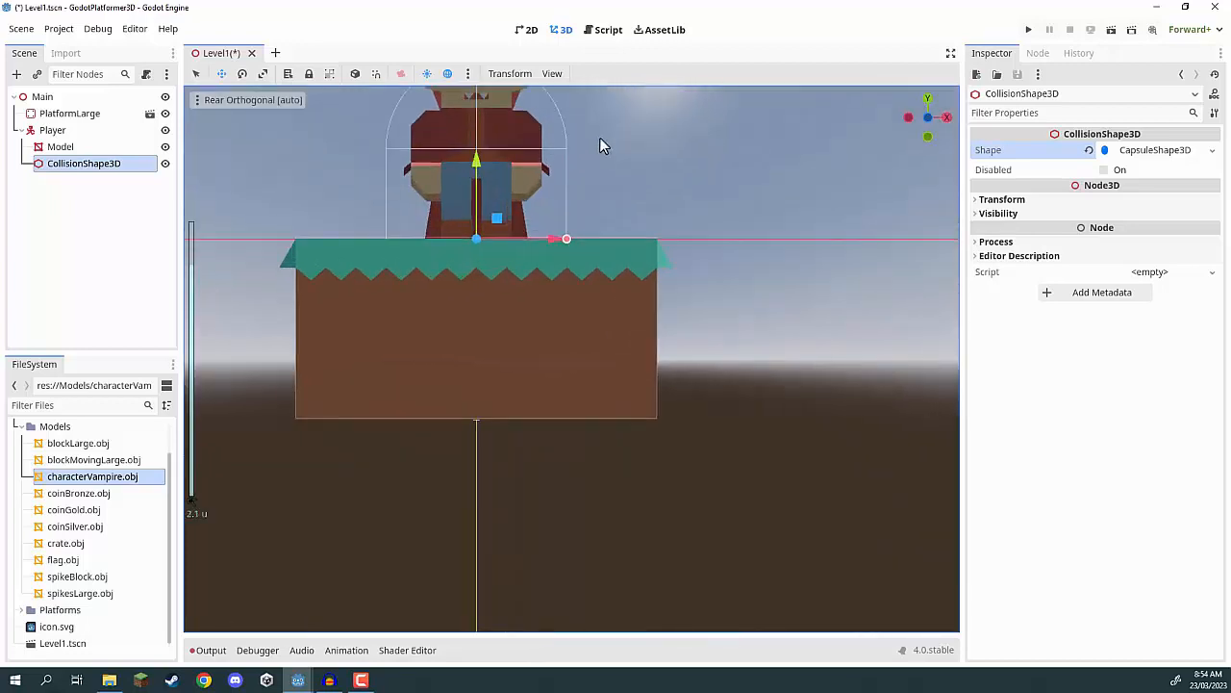
middle_click_drag(607, 159, 732, 369, "shift")
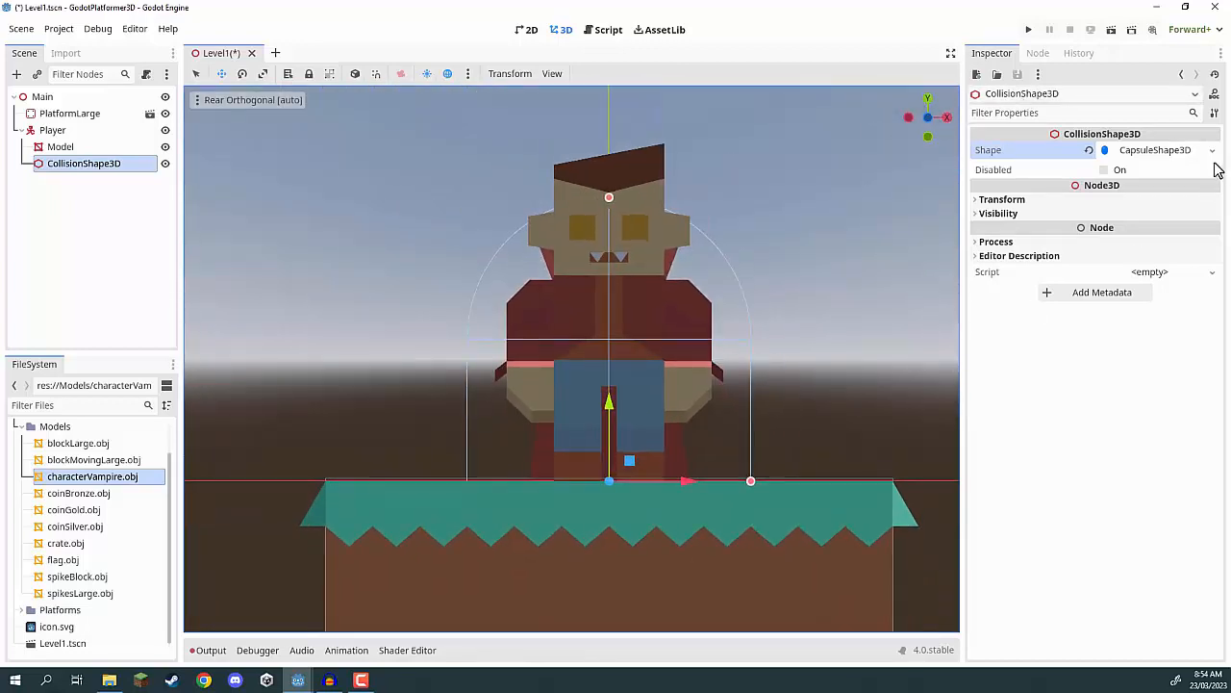
left_click_drag(609, 402, 609, 248)
left_click_drag(752, 327, 681, 327)
scroll(635, 227, "down", 6)
left_click_drag(593, 162, 589, 224)
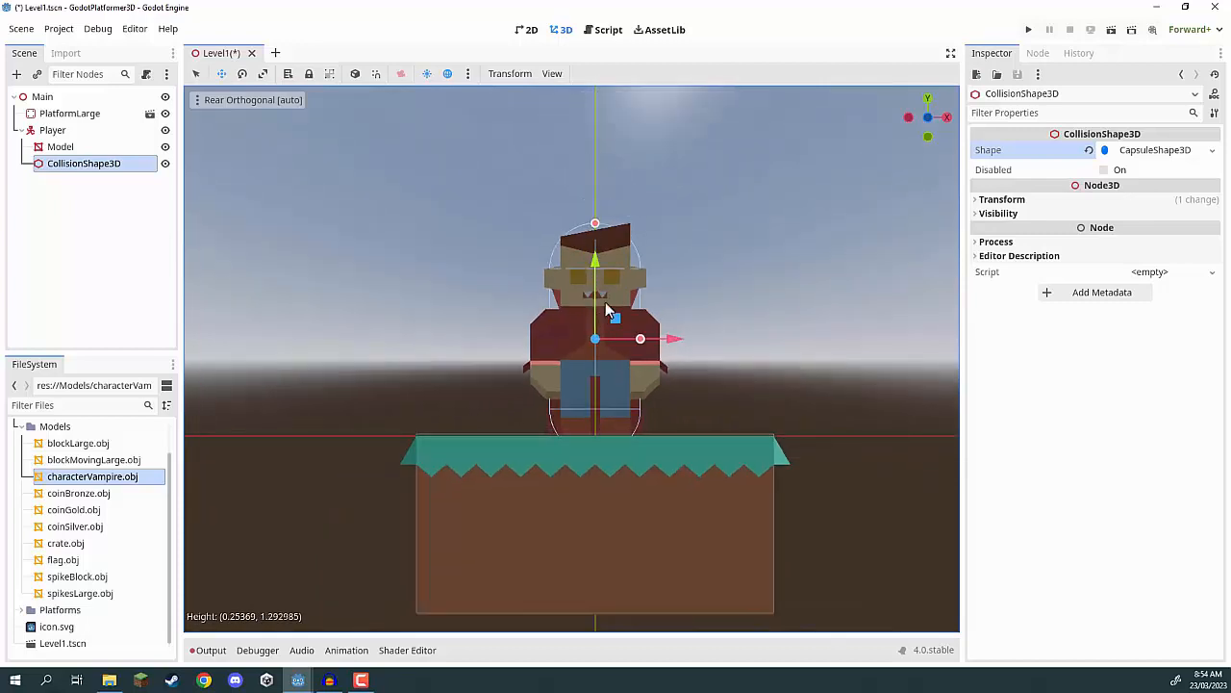
Open the capsule shape's properties, try a radius of 0.4 m, and settle on 0.3 m.
scroll(761, 243, "up", 2)
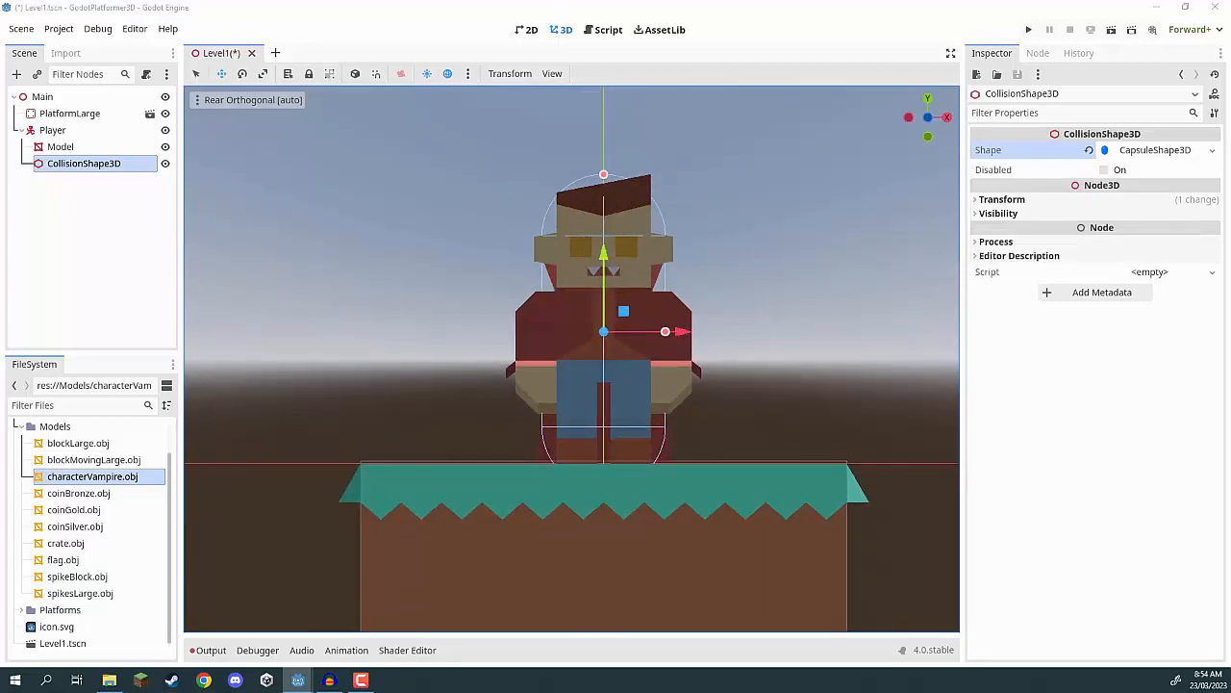
left_click(1145, 151)
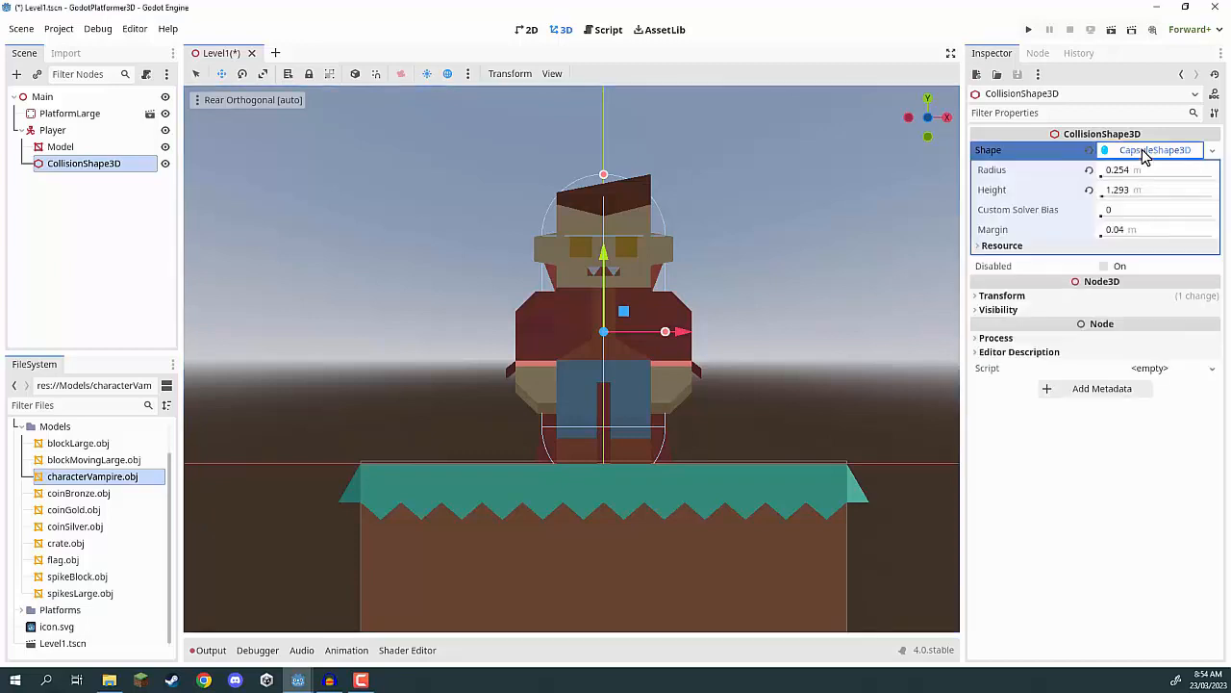
left_click(1131, 174)
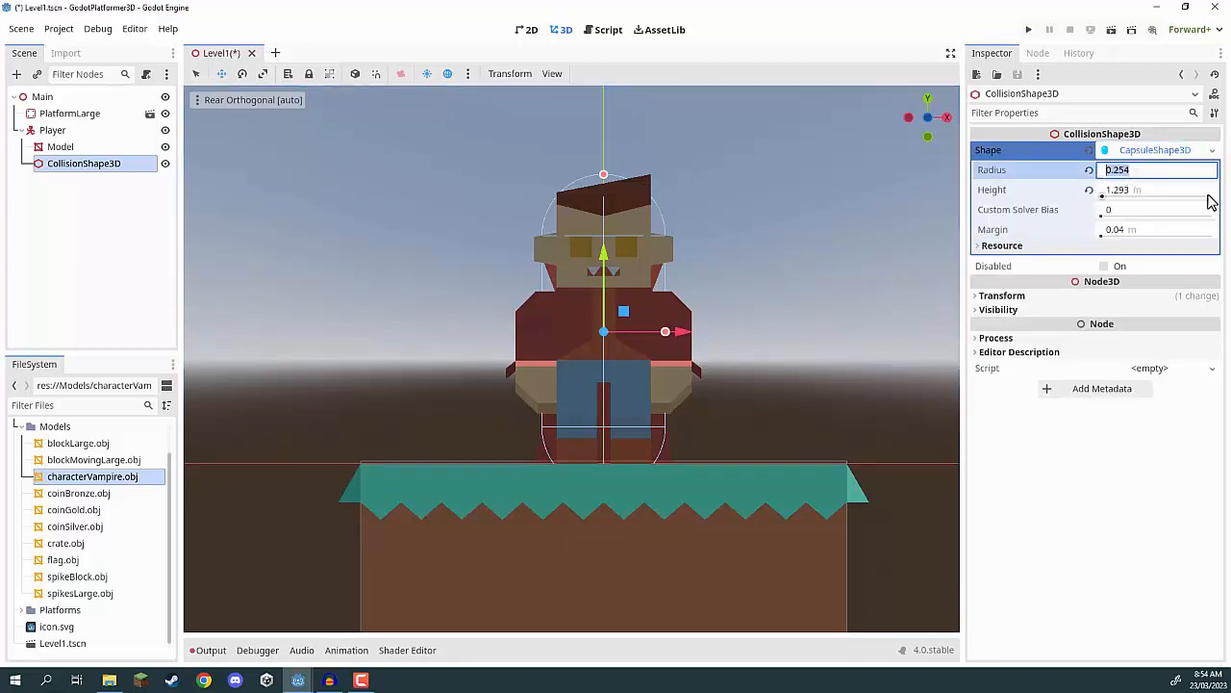
type(".4")
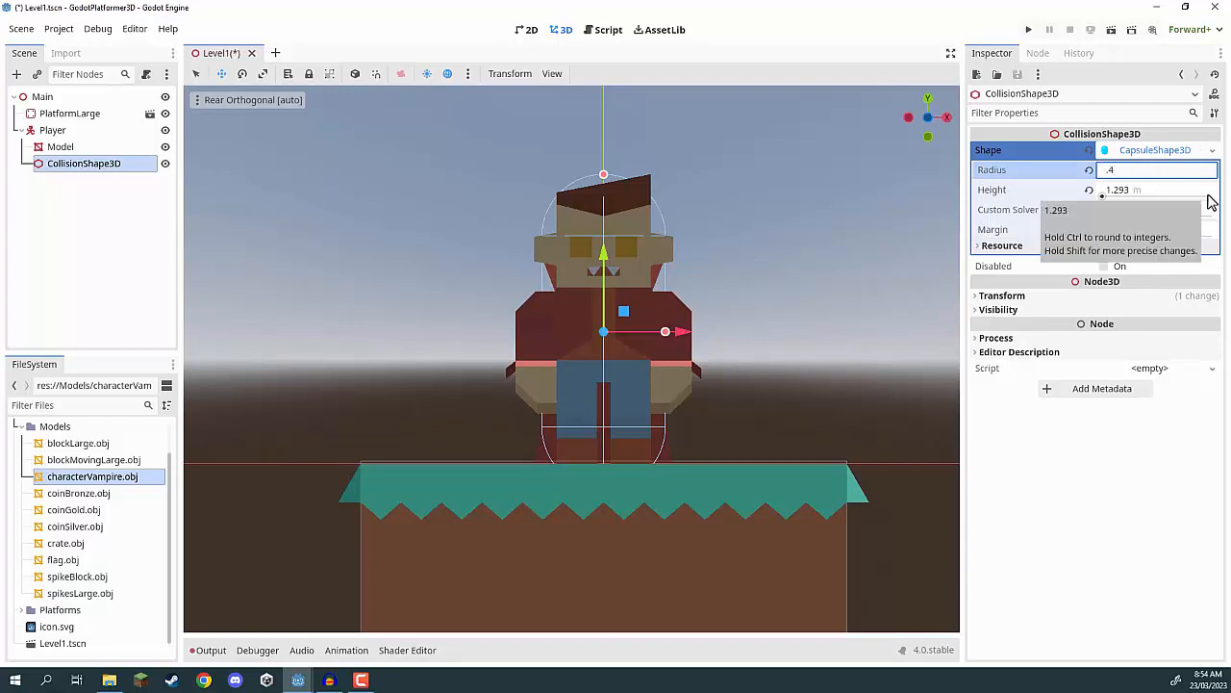
key("Return")
left_click(1135, 175)
type(".3")
key("Return")
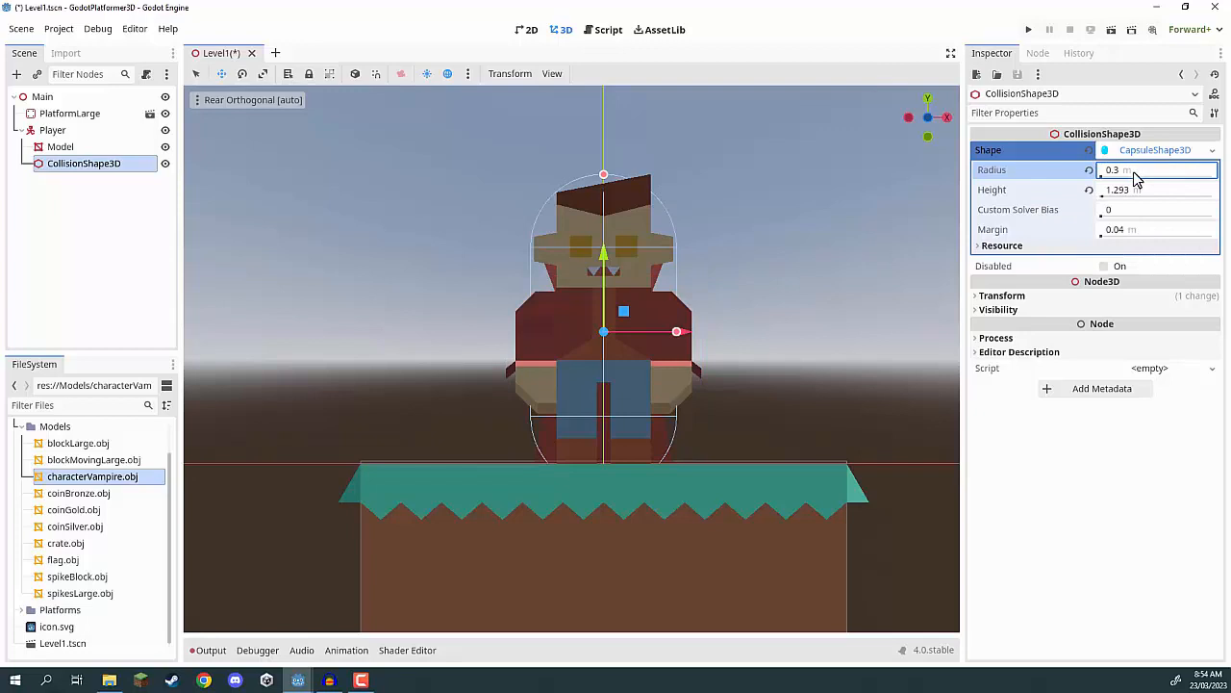
Set the capsule's height to 1.2 m and move it up slightly to cover the top of the character's head.
left_click(1135, 190)
type("1.2")
key("Return")
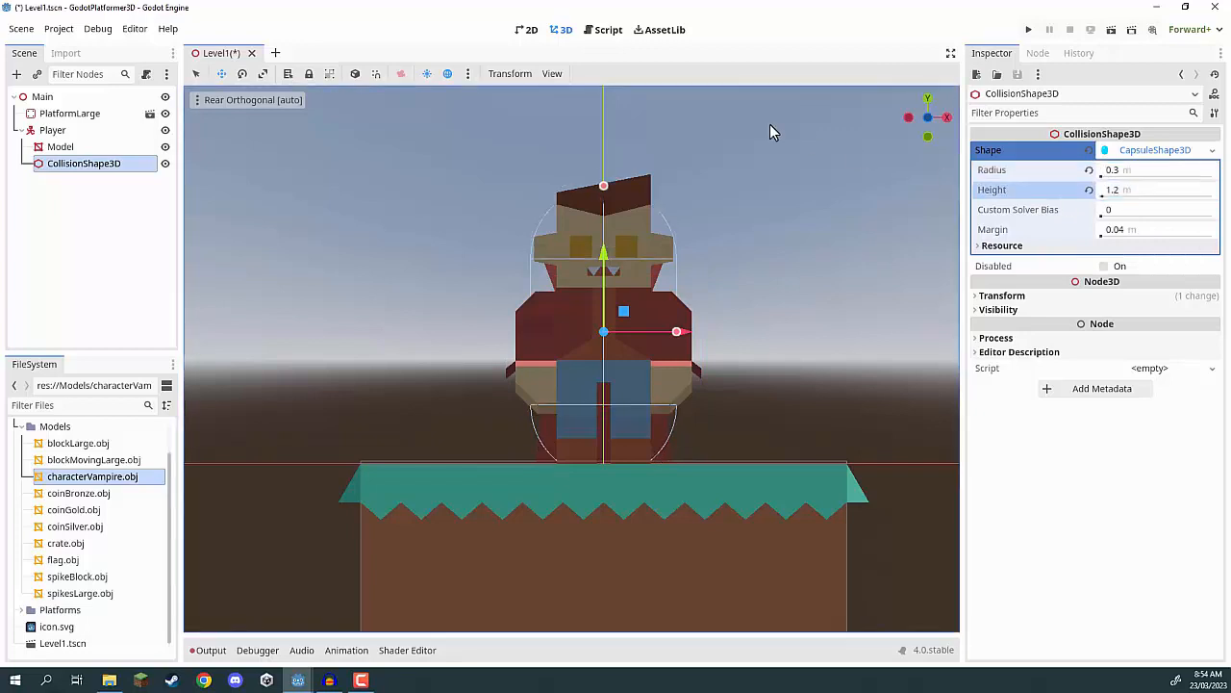
left_click_drag(604, 250, 603, 236)
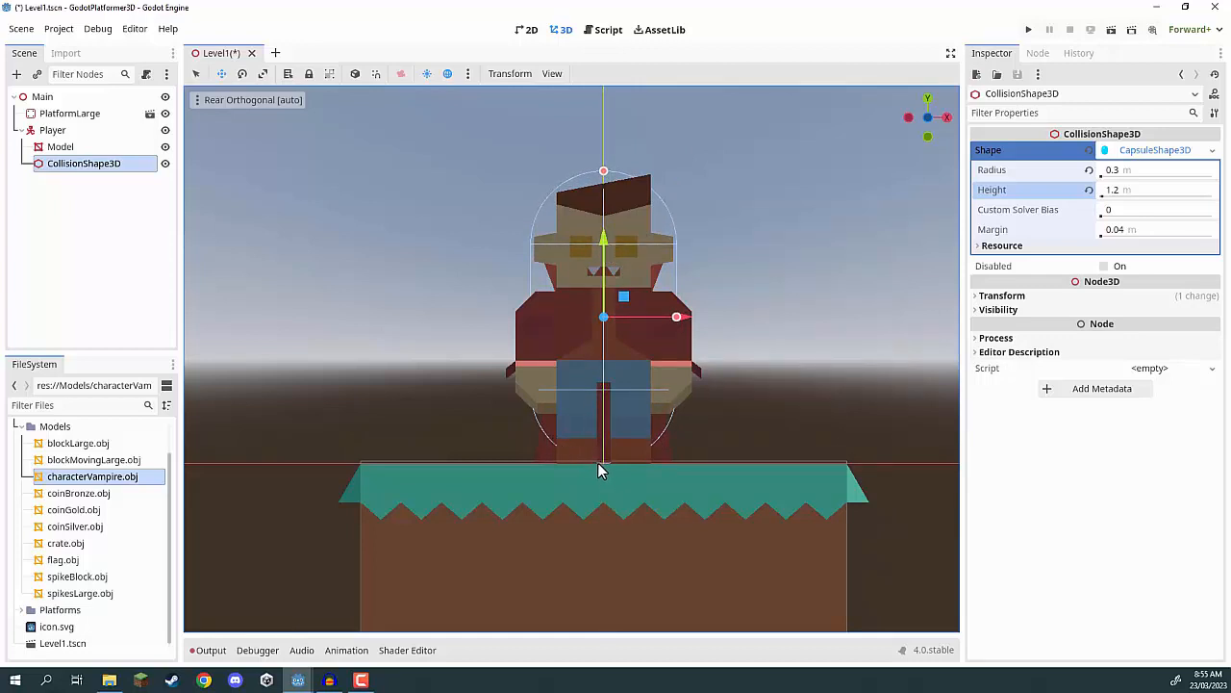
Examine the capsule's fit around the character in perspective from different distances, leaving nothing selected.
middle_click_drag(618, 183, 715, 226)
scroll(761, 249, "down", 4)
key("f")
scroll(671, 251, "up", 6)
scroll(693, 262, "down", 4)
scroll(693, 263, "up", 4)
scroll(759, 264, "down", 2)
scroll(714, 226, "down", 6)
left_click(715, 226)
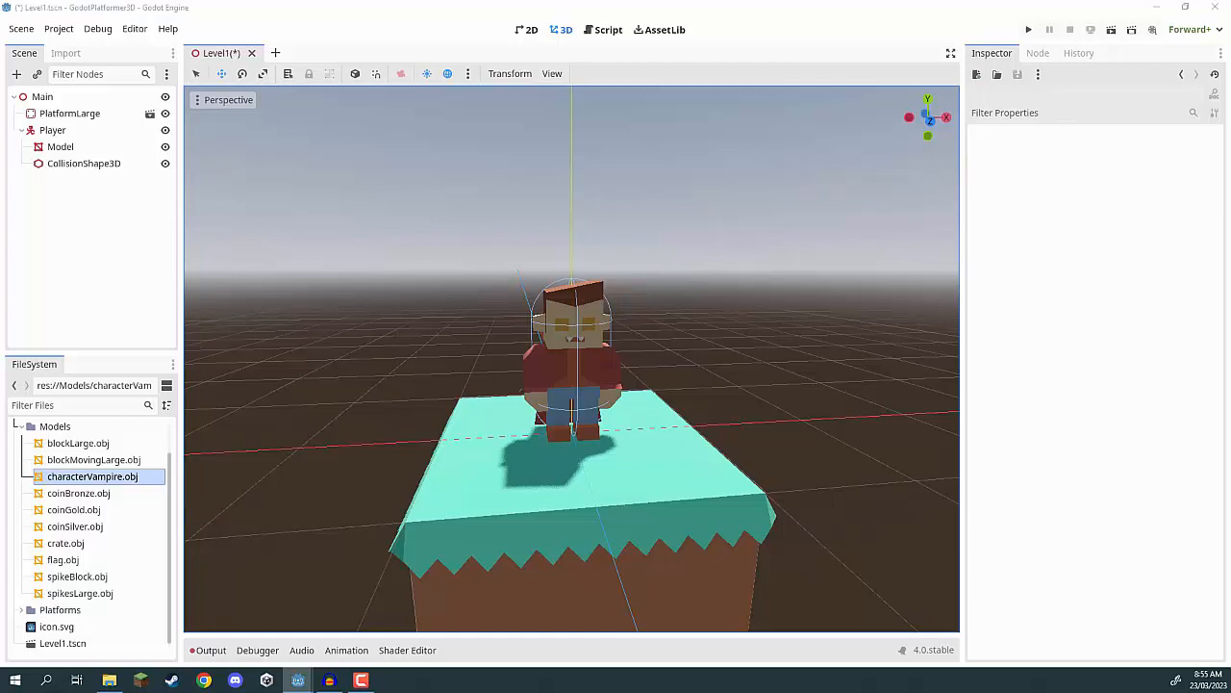
Add a Camera3D node as a child of Player.
right_click(52, 132)
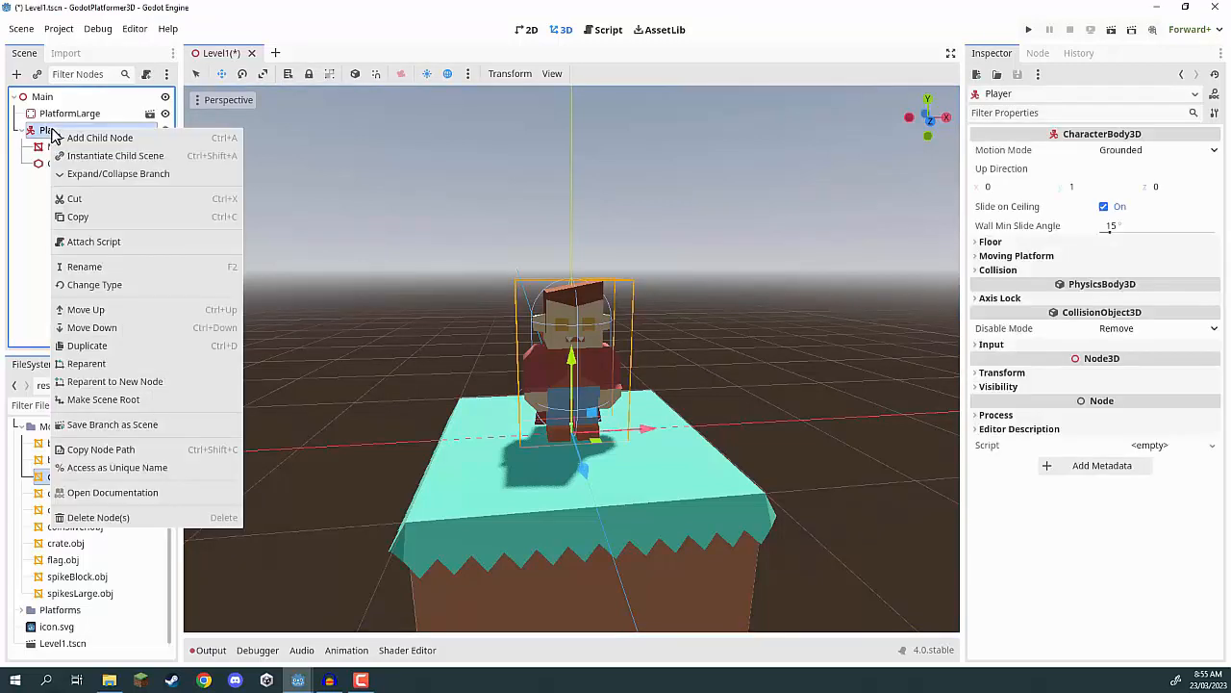
left_click(67, 137)
type("camera")
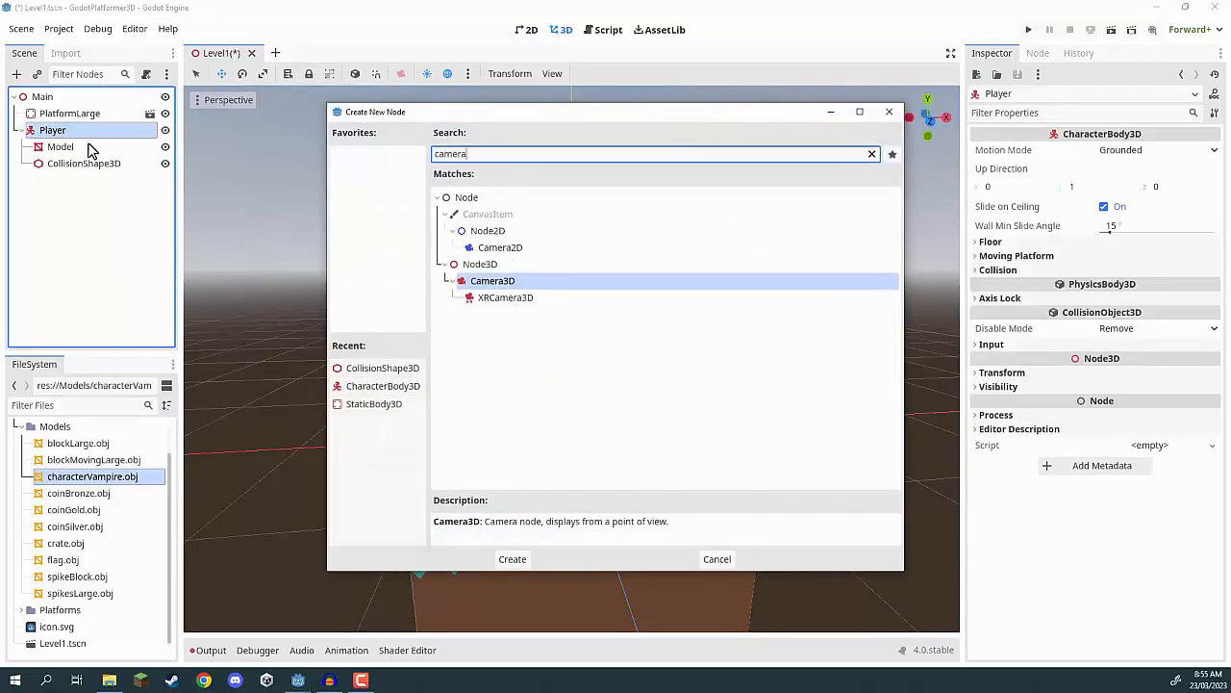
type("3d")
double_click(523, 235)
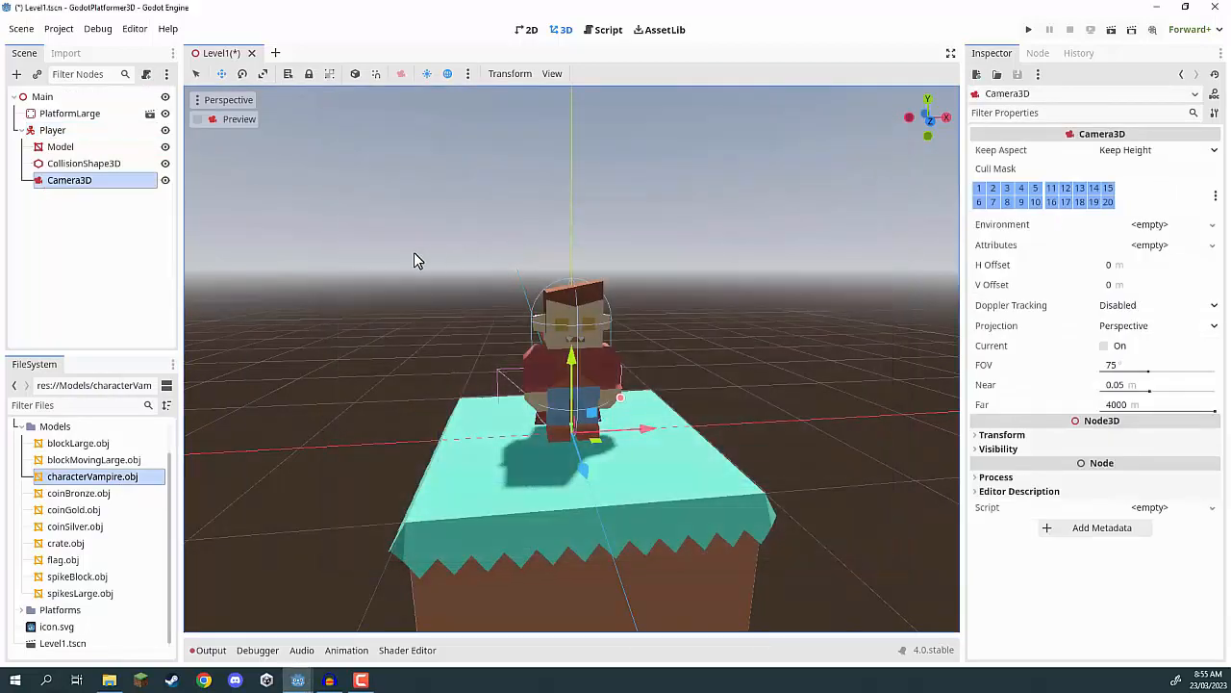
Position the camera above and in front of the character, some distance from the platform and tilted down toward it.
right_click_drag(267, 258, 500, 250)
key("s")
left_click_drag(494, 344, 591, 273)
key("ctrl+z")
left_click_drag(502, 358, 878, 217)
key("e")
key("w")
scroll(656, 303, "down", 3)
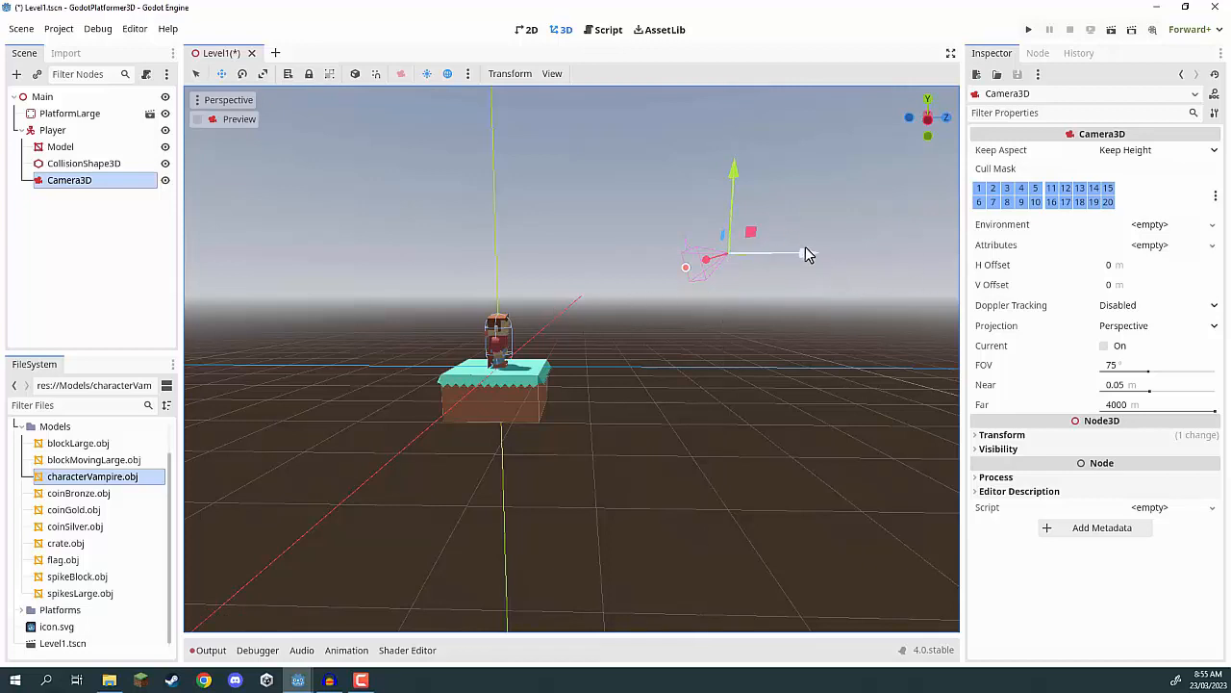
Make the camera current, test-run the project with the open scene as its main scene, and stop the run.
left_click(1105, 348)
key("F5")
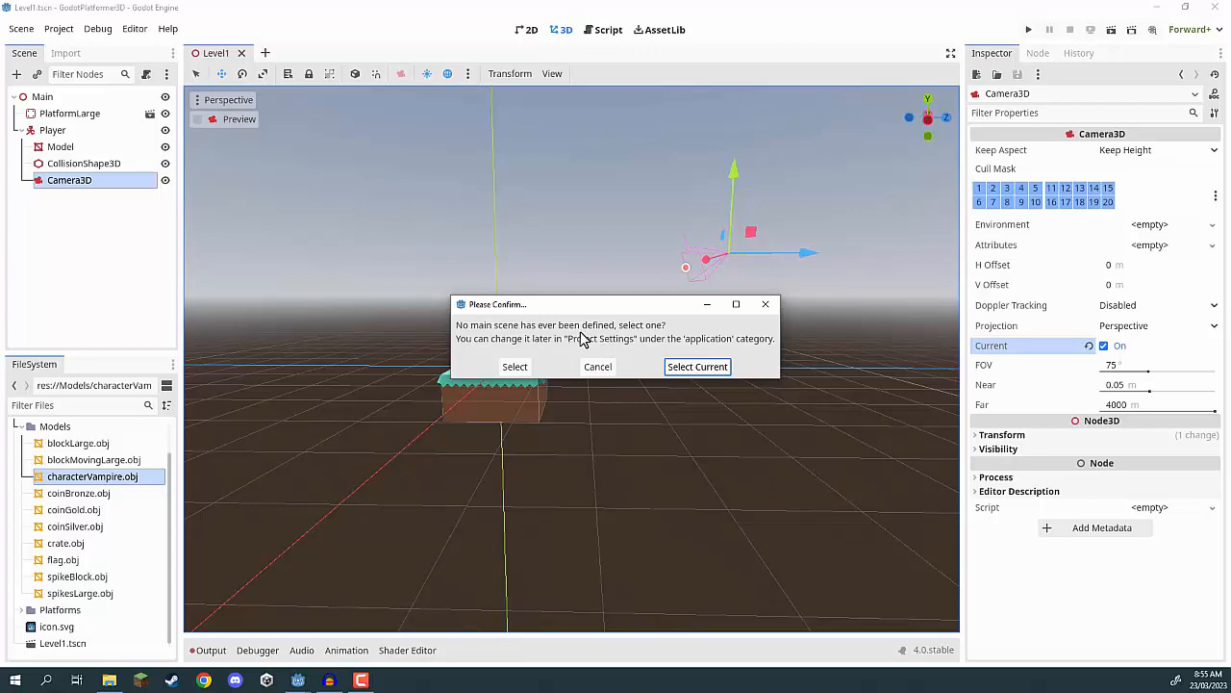
left_click(697, 367)
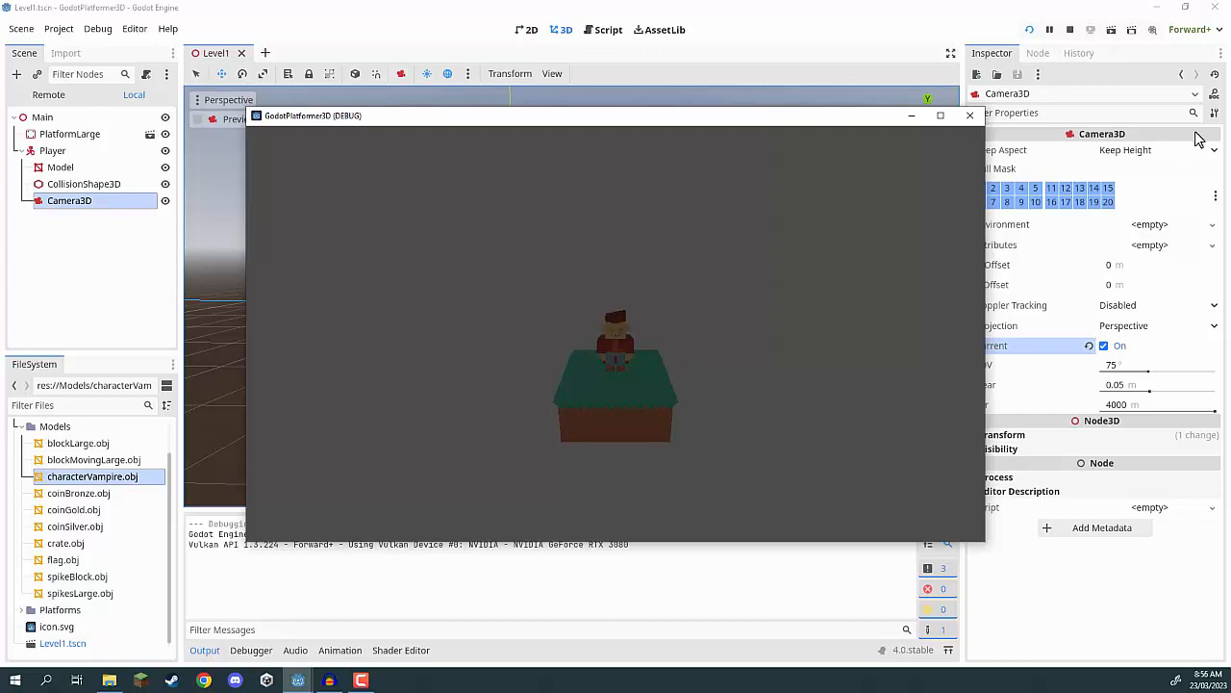
left_click(1070, 30)
Set the camera's field of view to about 60.1° and run the project again.
mouse_move(676, 172)
right_mouse_down()
mouse_move(676, 144)
mouse_move(679, 170)
right_mouse_up()
key("w")
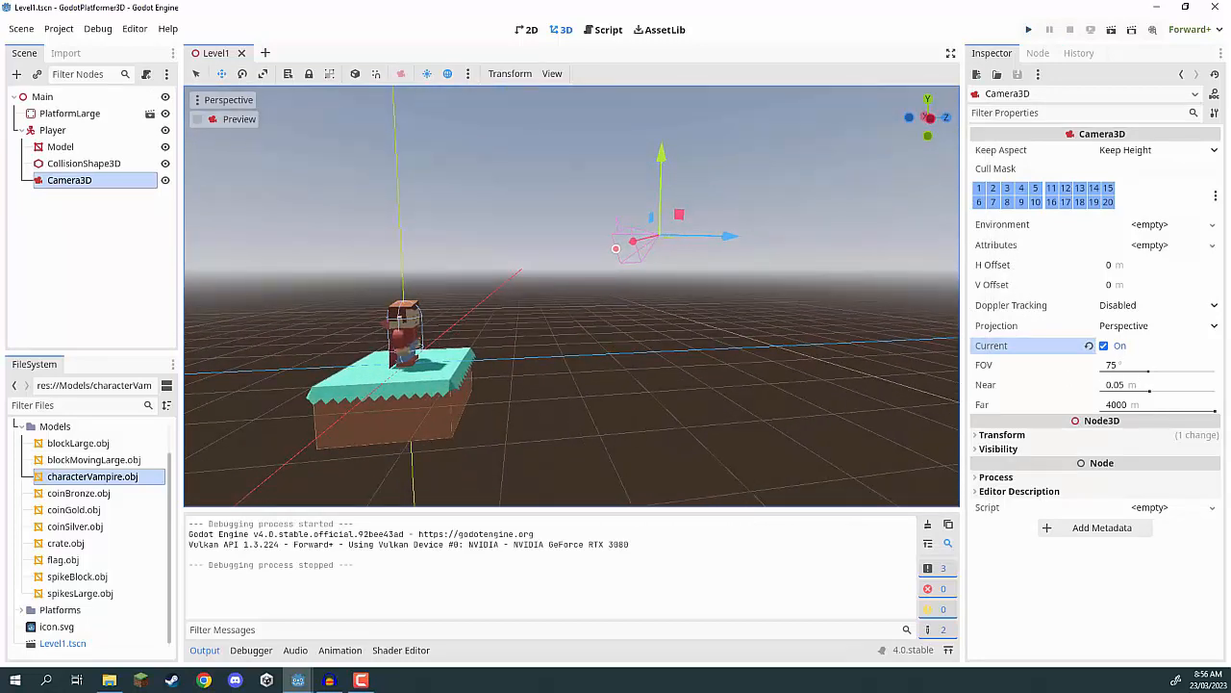
left_click_drag(1149, 373, 1135, 375)
left_click(1028, 30)
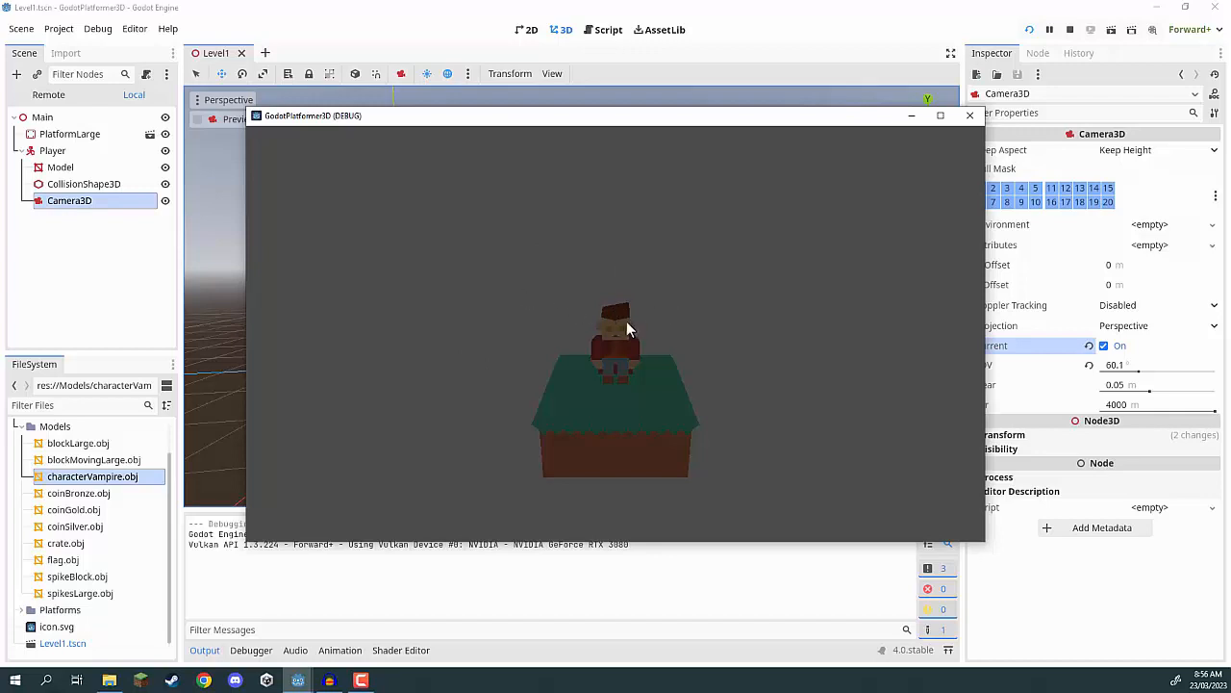
Stop the test run and add a DirectionalLight3D node directly under the Main root node.
left_click(1070, 29)
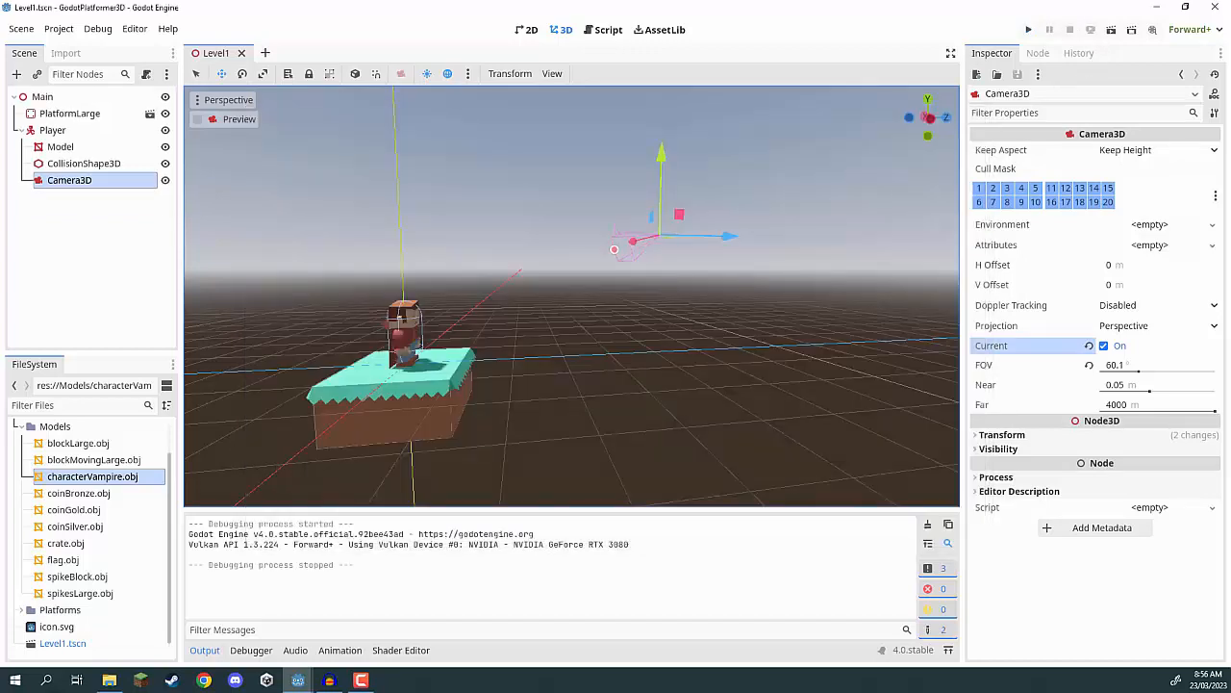
left_click(204, 650)
left_click(71, 225)
left_click(16, 74)
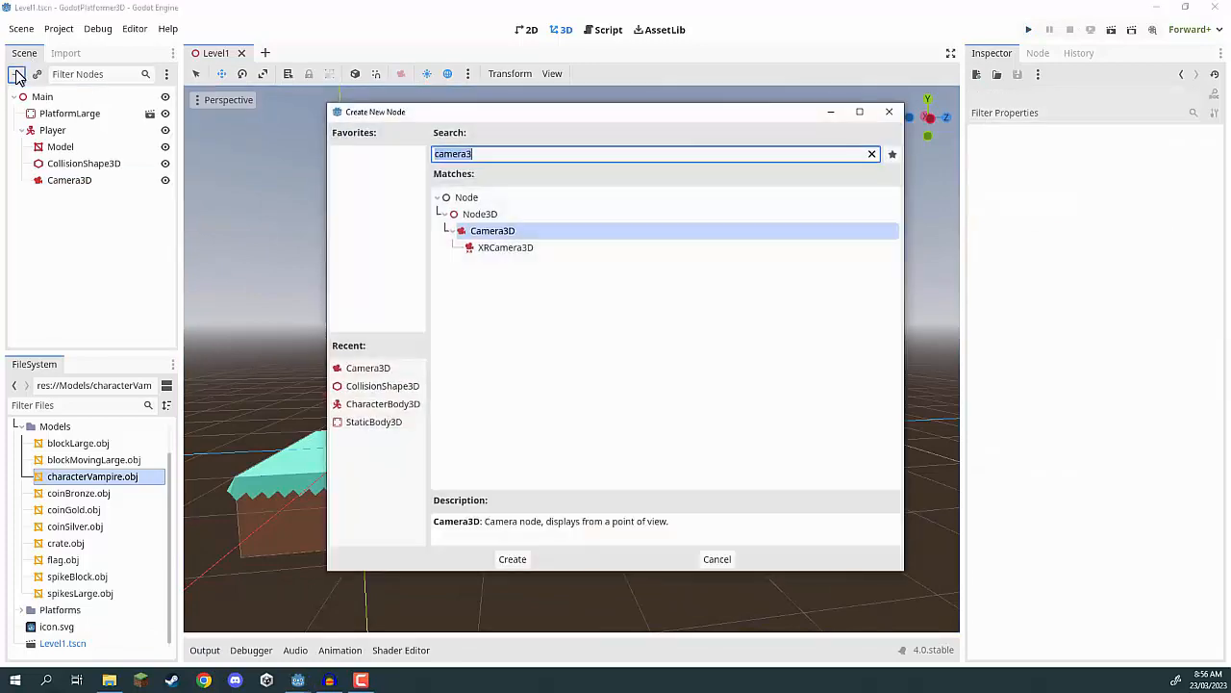
type("directo")
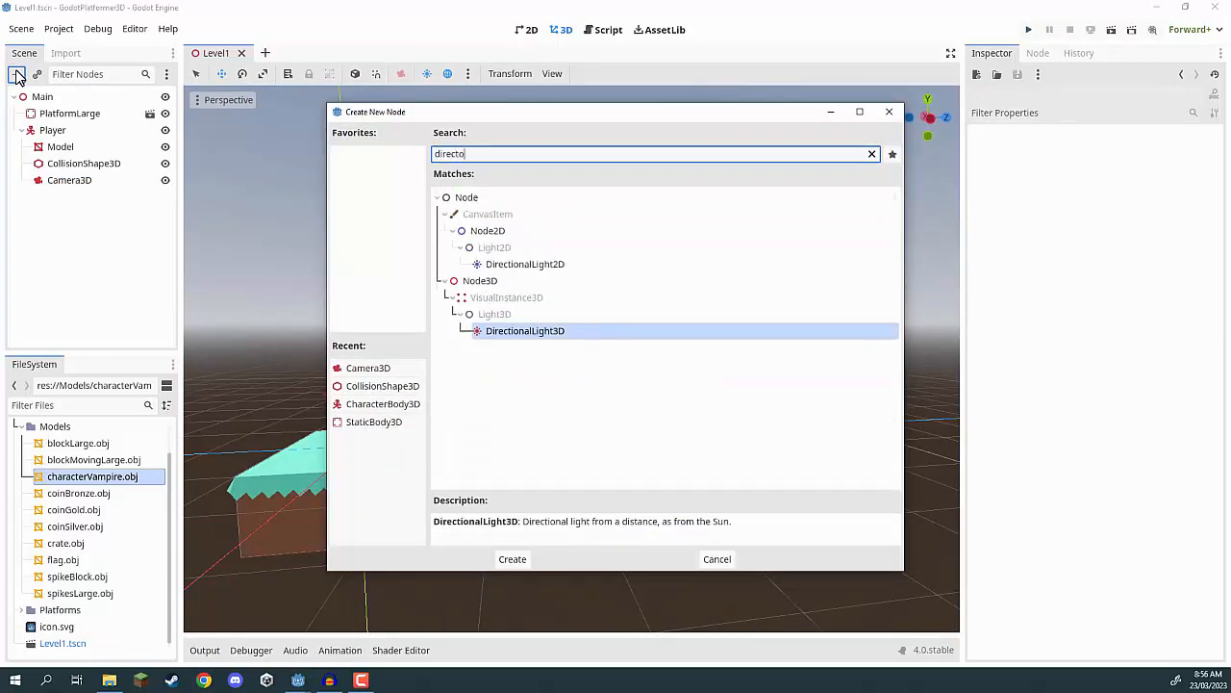
key("Return")
Place the directional light above the character and rotate it to shine diagonally down onto the platform.
left_click_drag(629, 266, 433, 355)
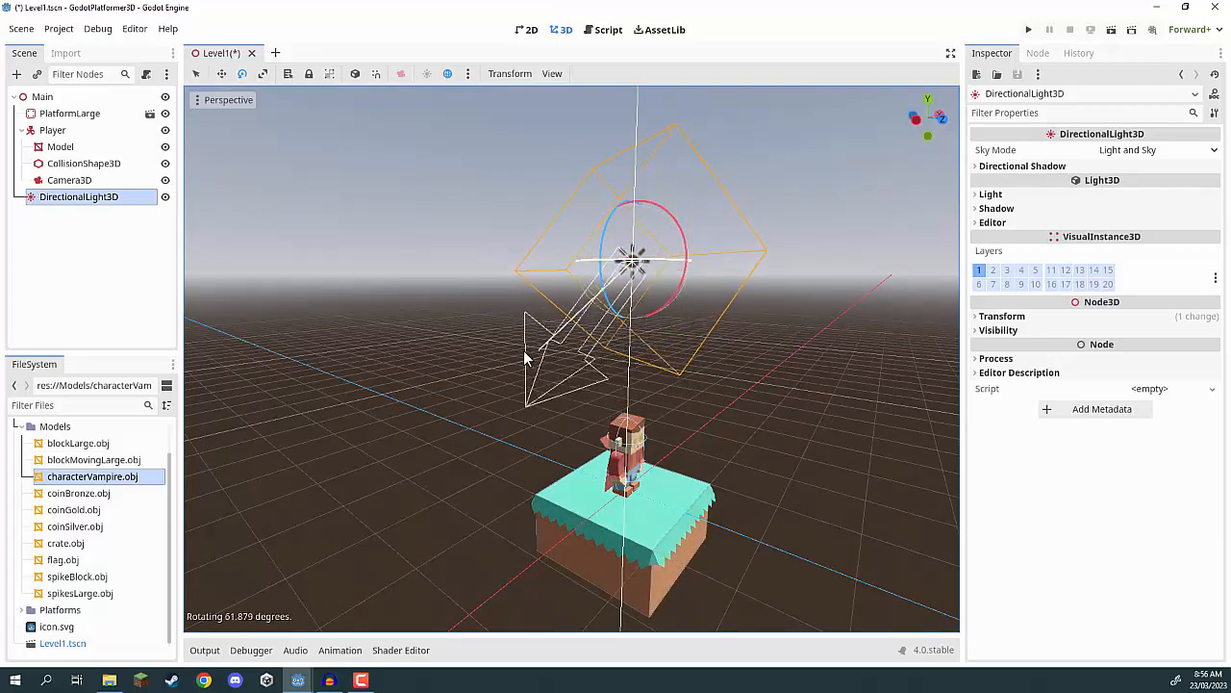
right_click_drag(433, 356, 336, 394)
right_click_drag(648, 437, 766, 416)
right_click_drag(633, 332, 549, 322)
key("w")
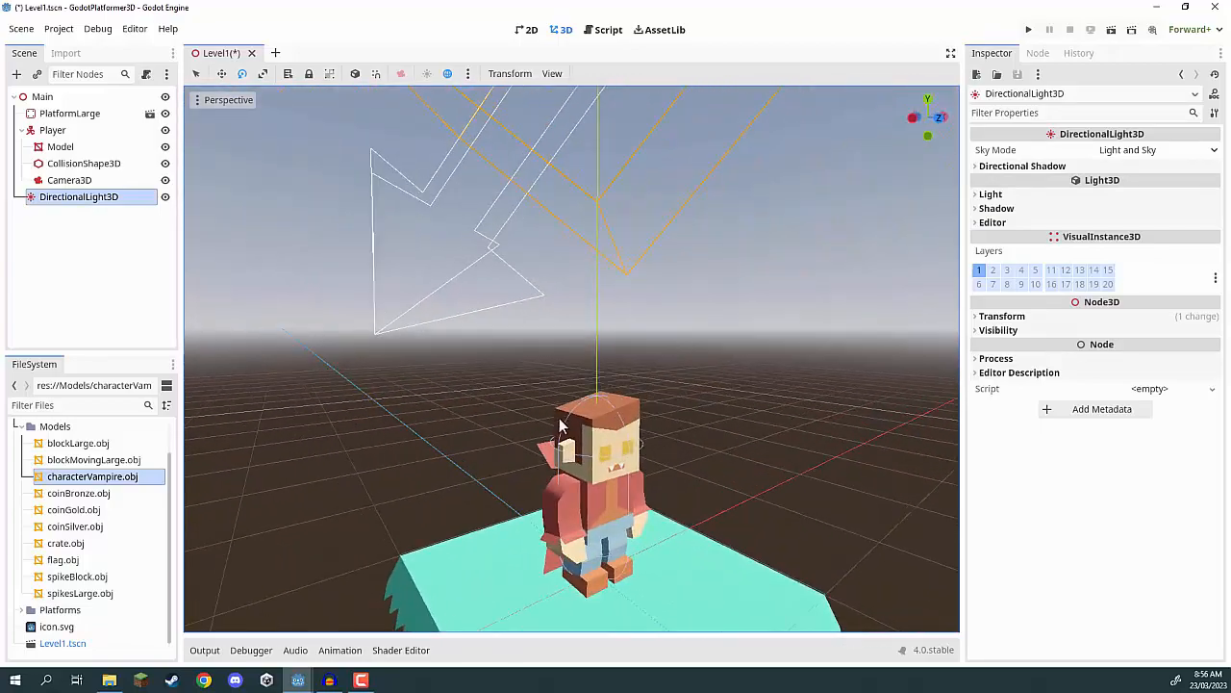
right_click_drag(616, 424, 616, 385)
left_click_drag(548, 240, 626, 245)
key("s")
mouse_move(596, 364)
right_mouse_down()
mouse_move(635, 380)
mouse_move(597, 364)
mouse_move(596, 339)
right_mouse_up()
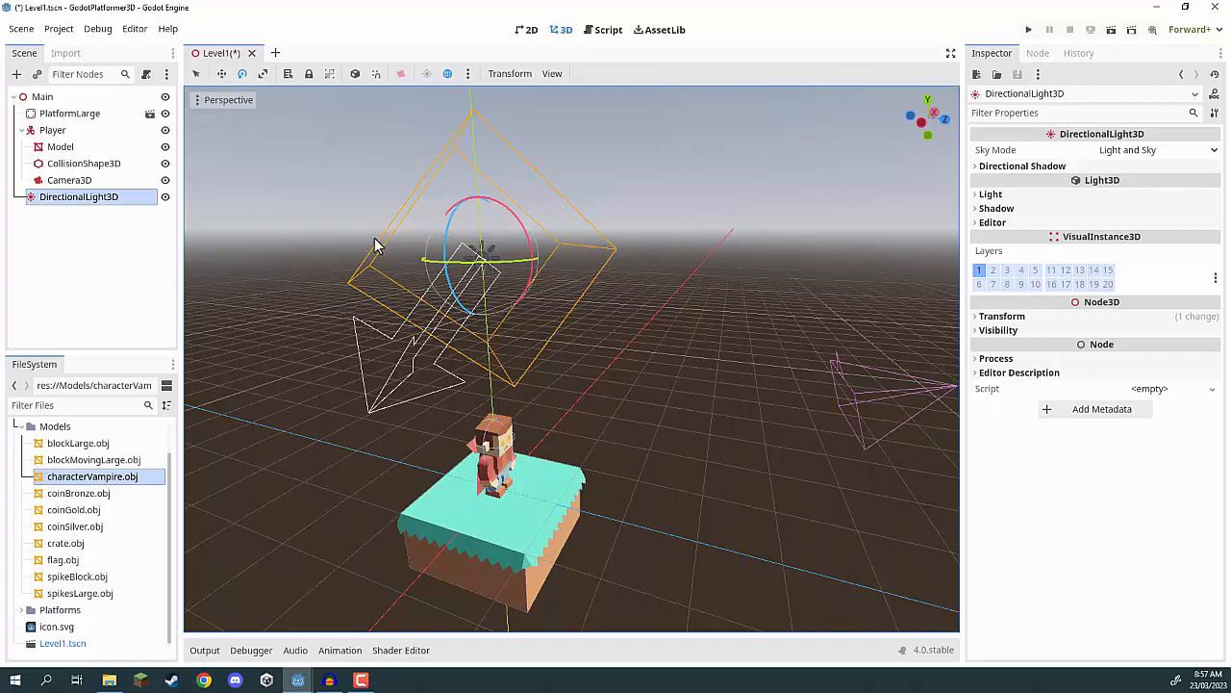
Enable shadows on the directional light and test-run the project.
left_click(979, 209)
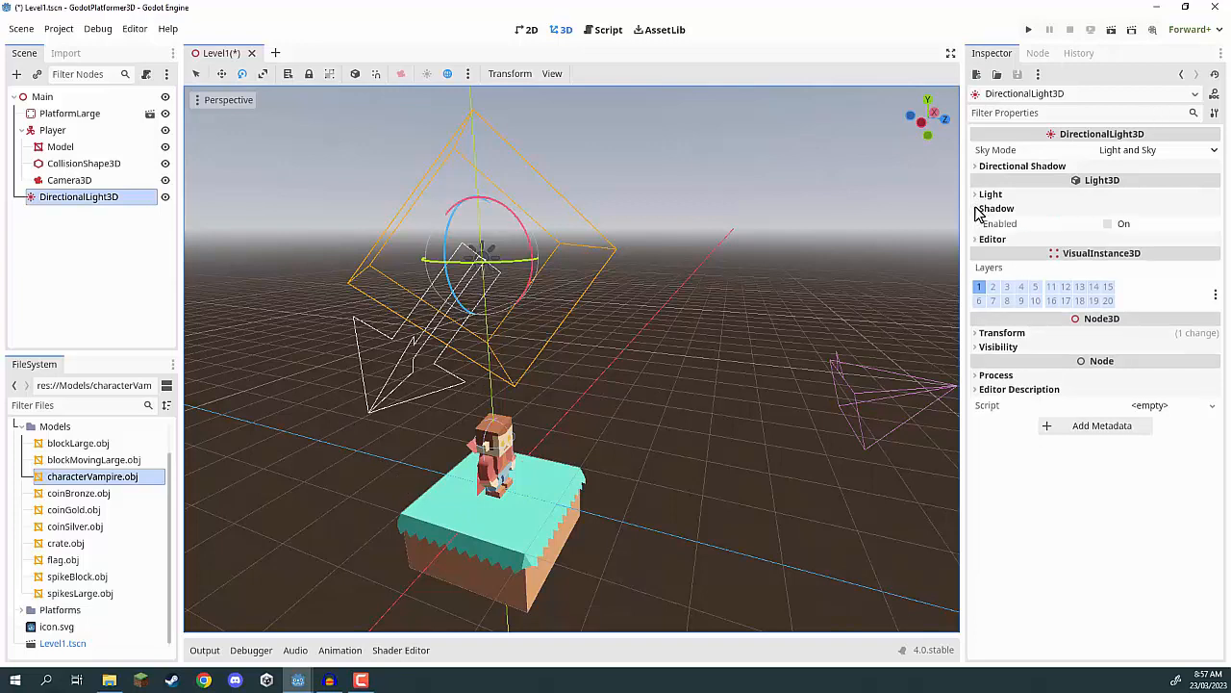
left_click(1110, 224)
right_click_drag(807, 321, 647, 318)
left_click(1031, 32)
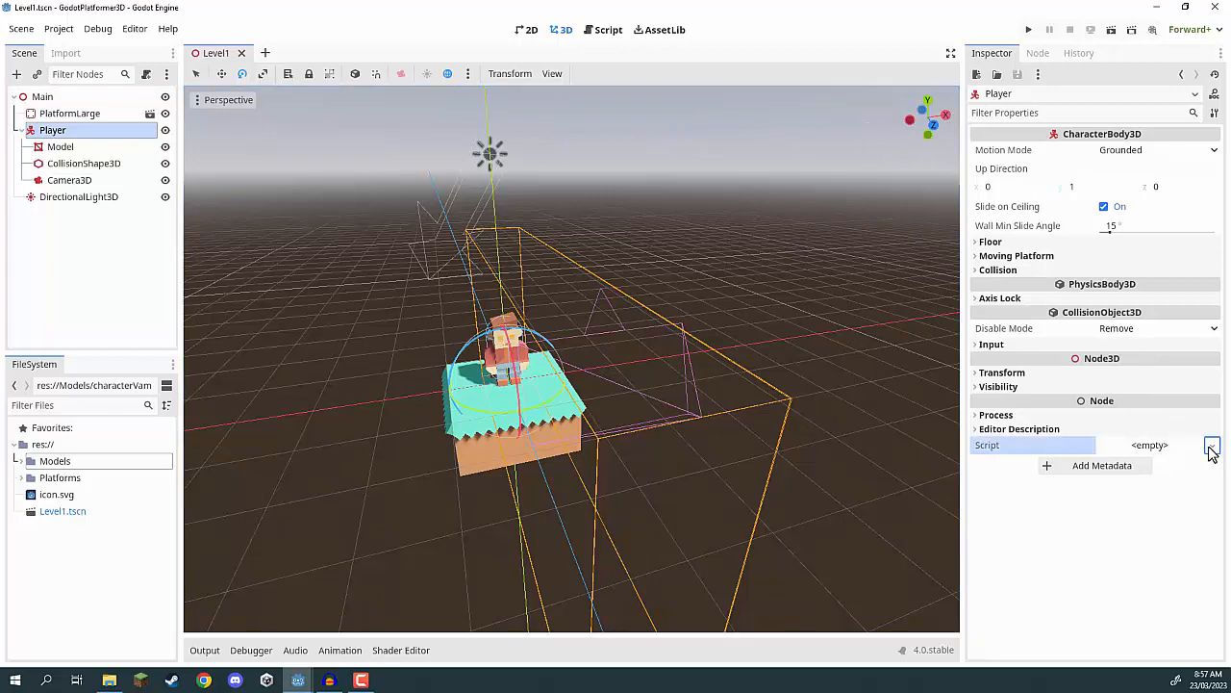
Start a new script for the Player node and view the inheritable node types, keeping CharacterBody3D as the base class.
left_click(1211, 446)
left_click(1193, 468)
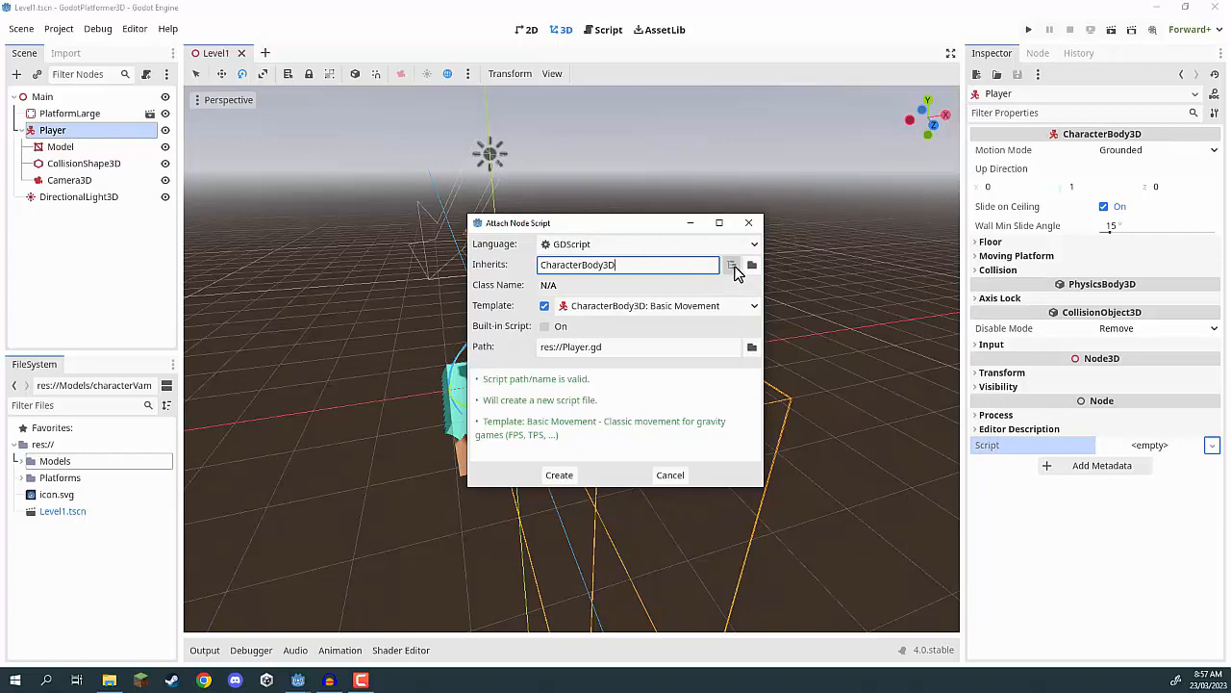
left_click(733, 266)
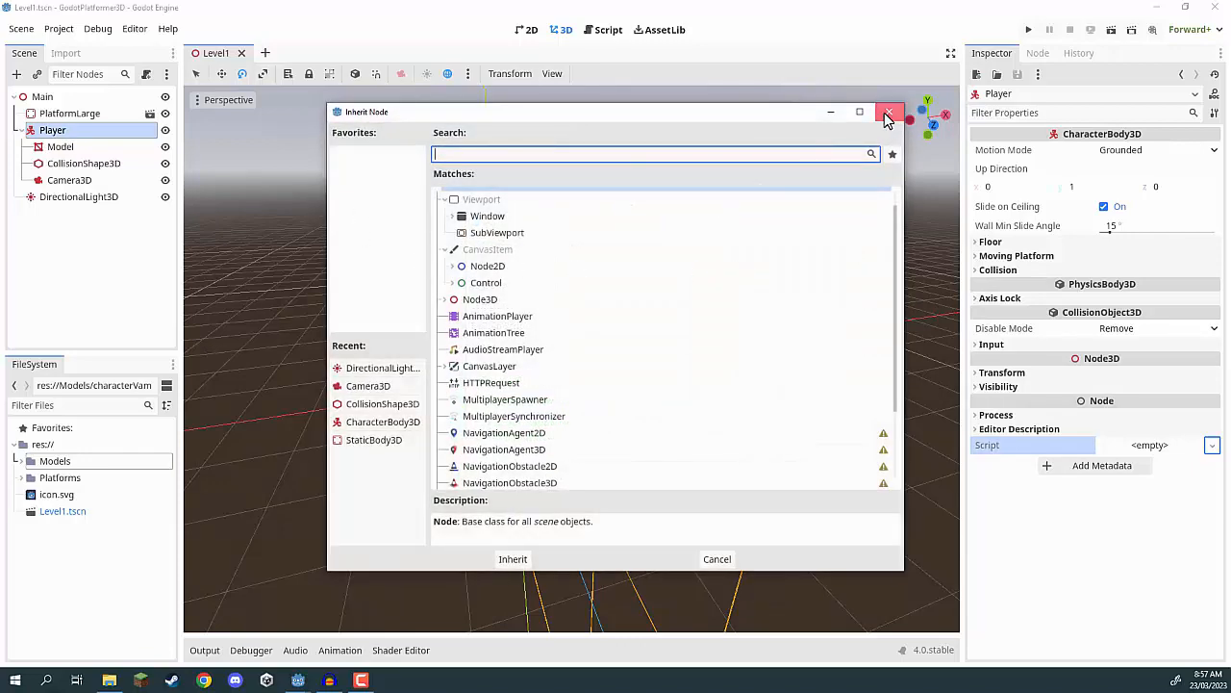
left_click(887, 117)
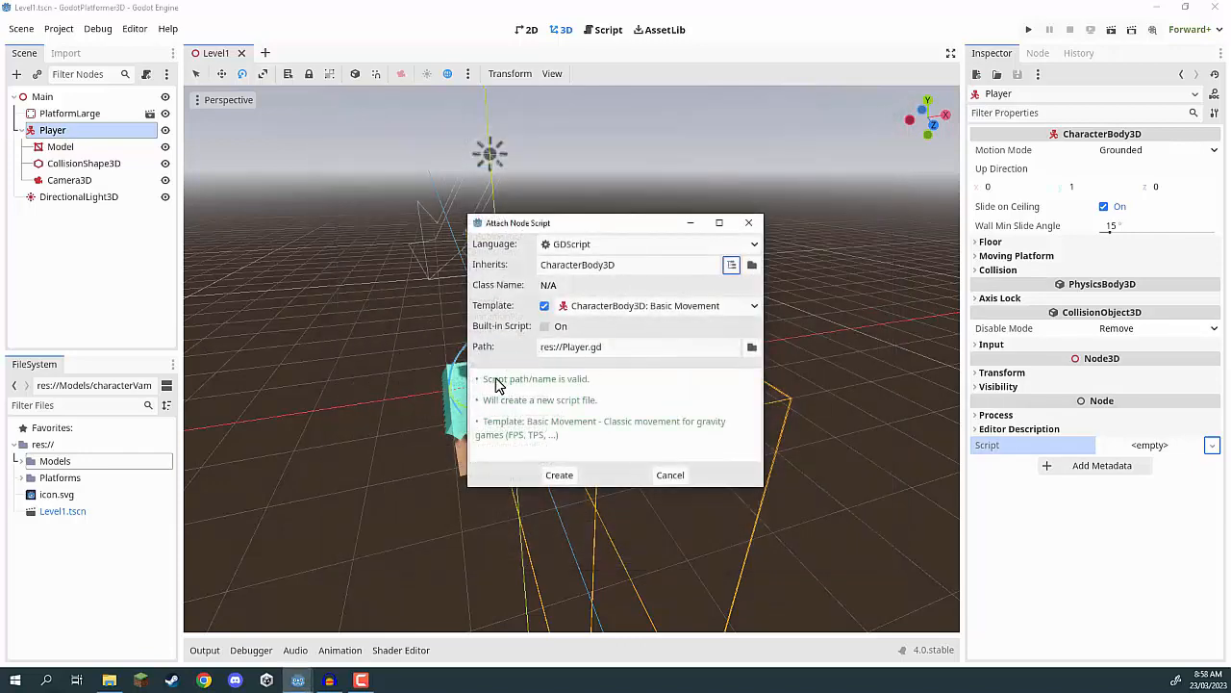